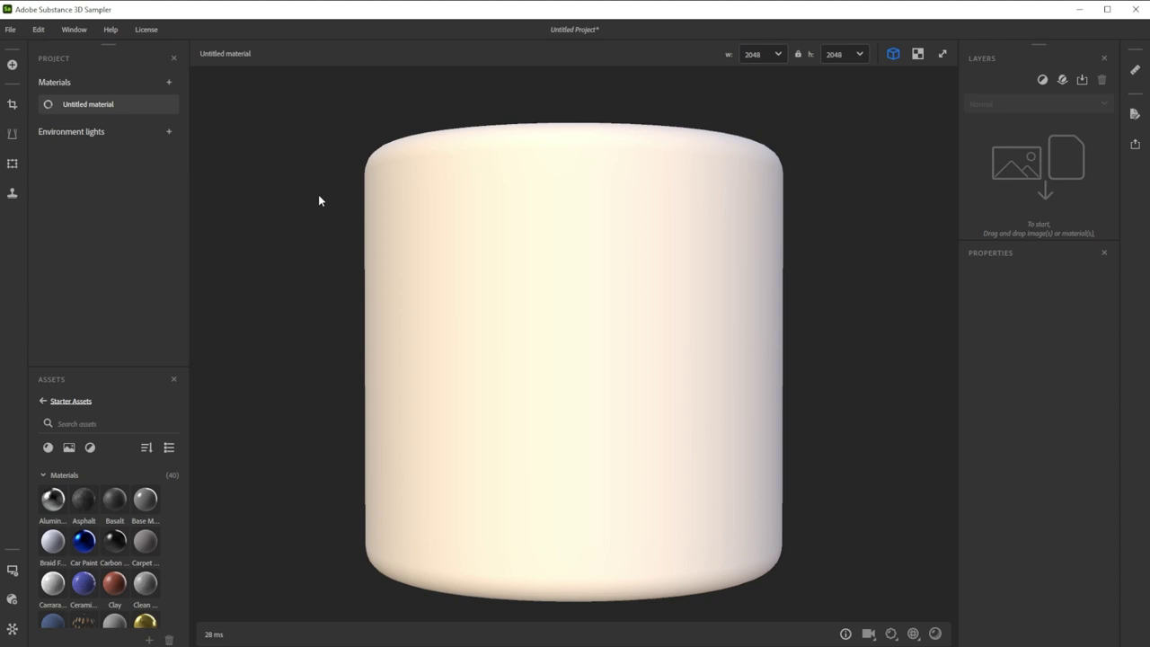
- Review the preview mesh options in the viewer settings
left_click(13, 570)
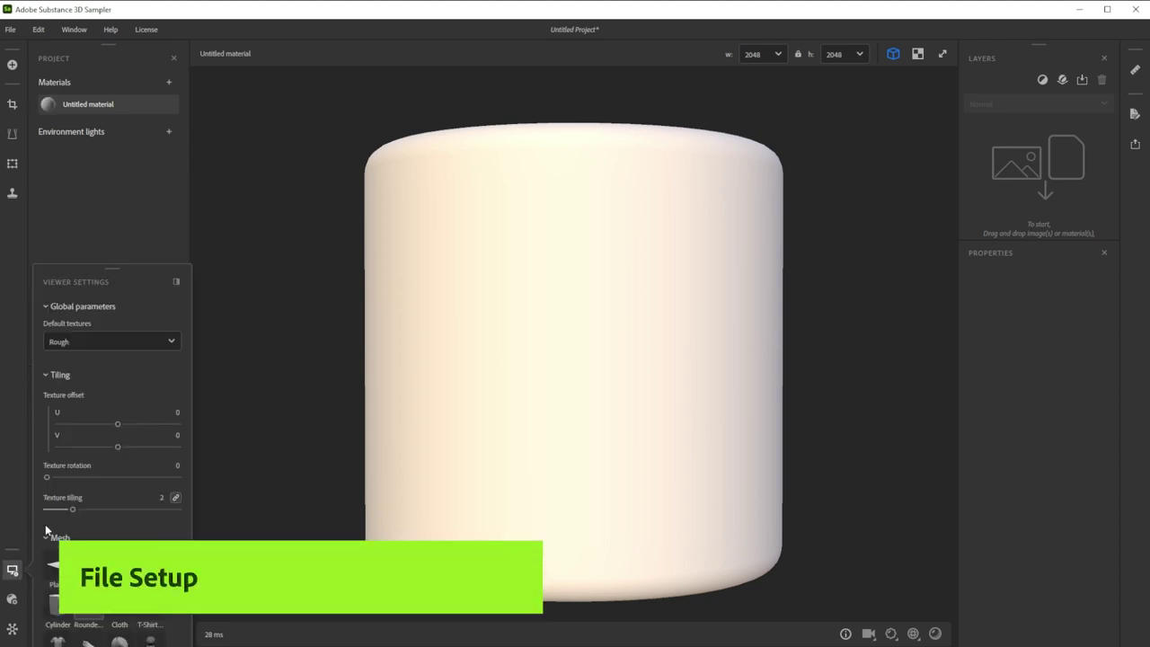
scroll(63, 468, "down", 4)
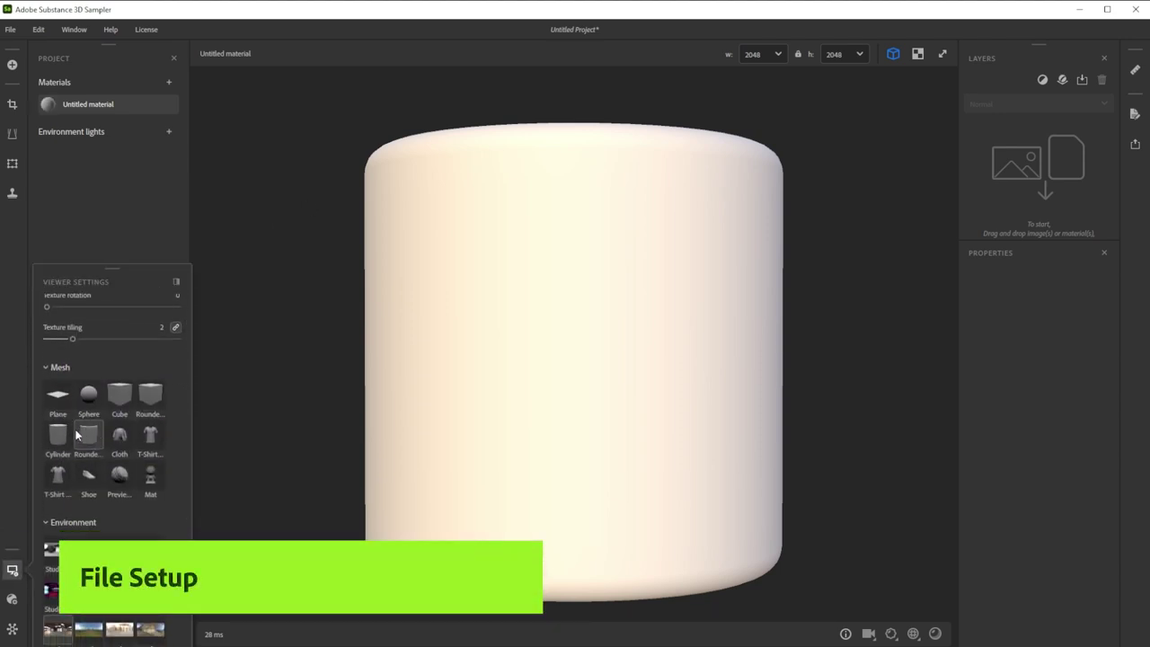
left_click(12, 569)
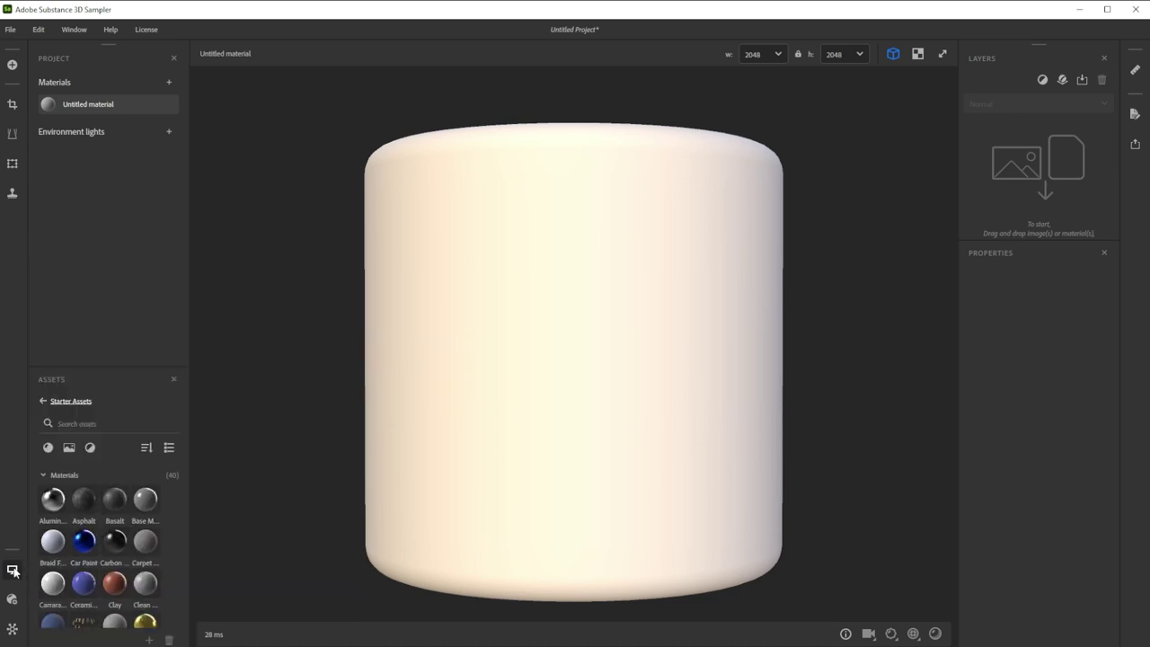
- Add a base material layer and set its base color to light beige #E9D2BB
left_click(1063, 80)
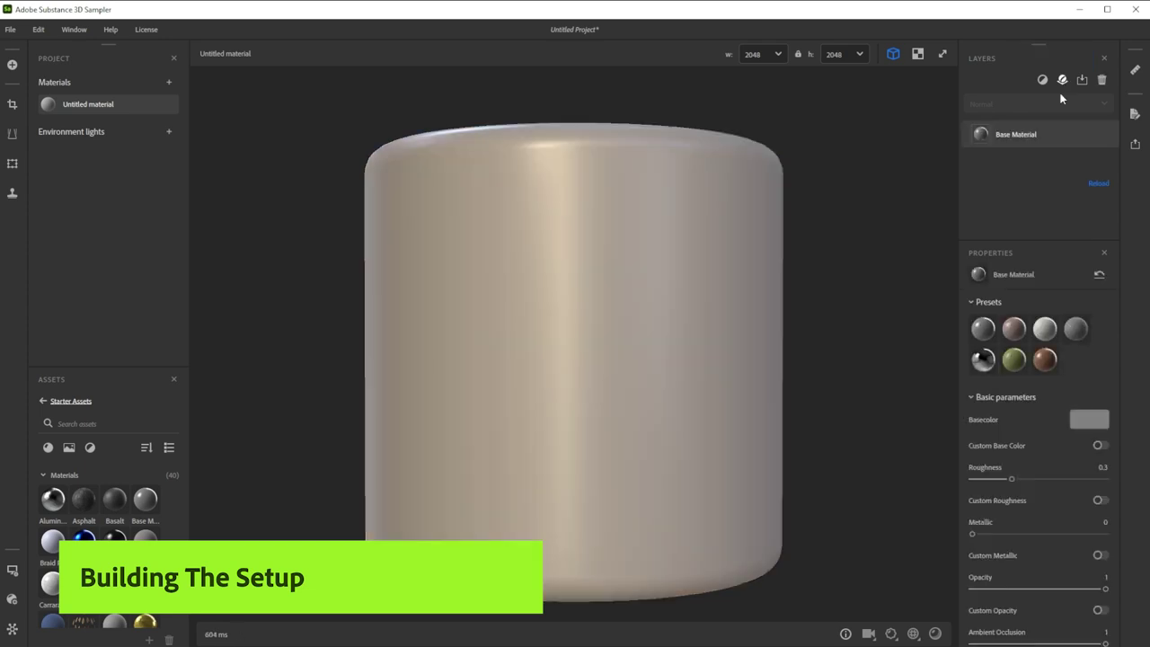
left_click(1089, 418)
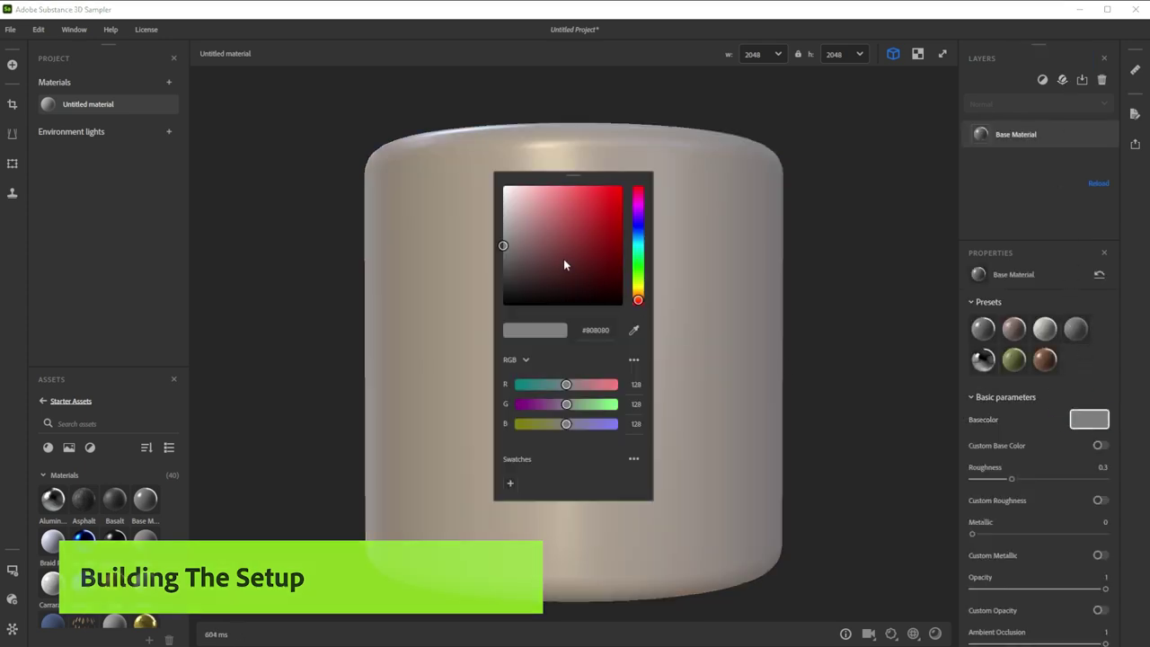
left_click_drag(638, 300, 638, 290)
left_click(526, 196)
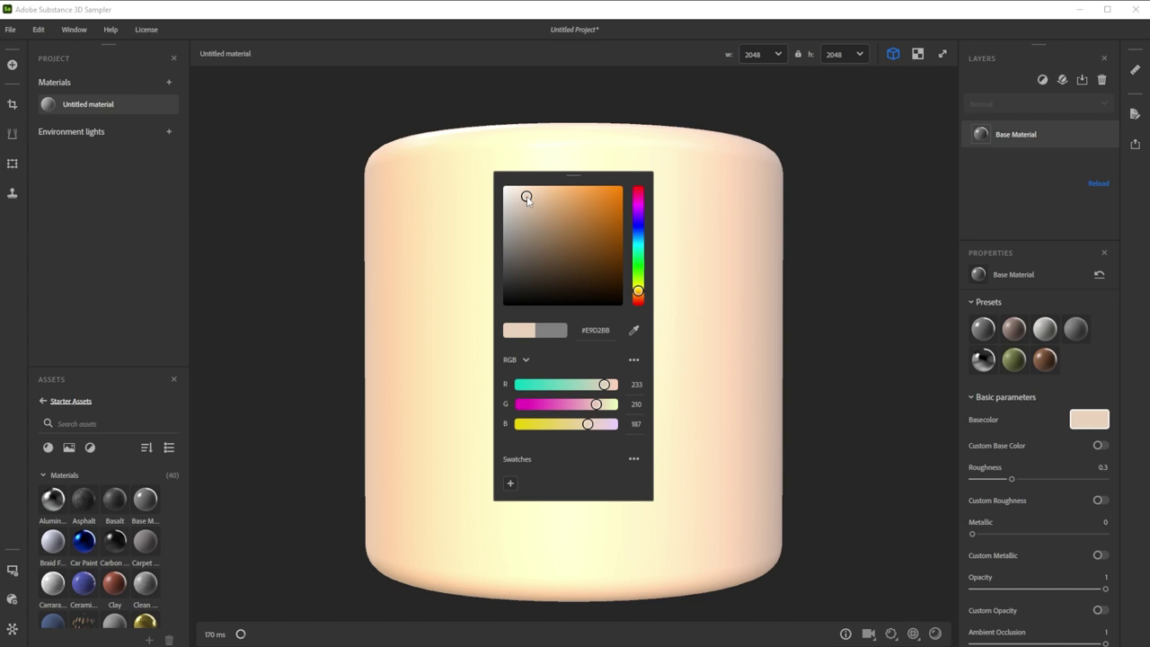
- Set the base material's roughness to 0.75
left_click(1103, 468)
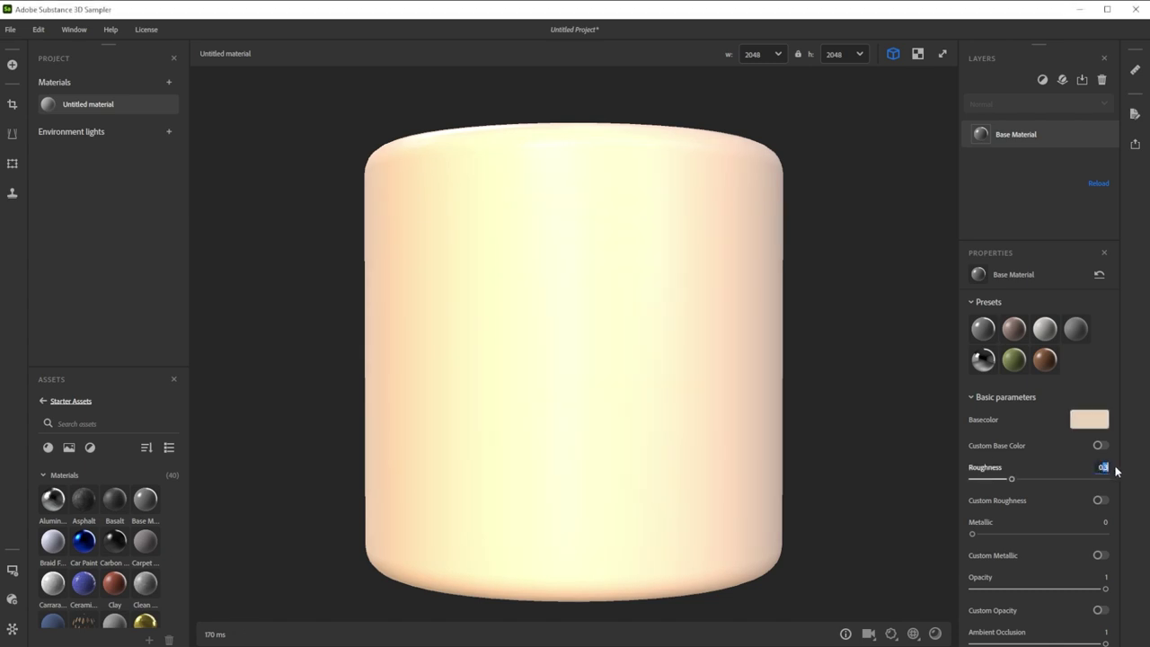
type("0.75")
key("Return")
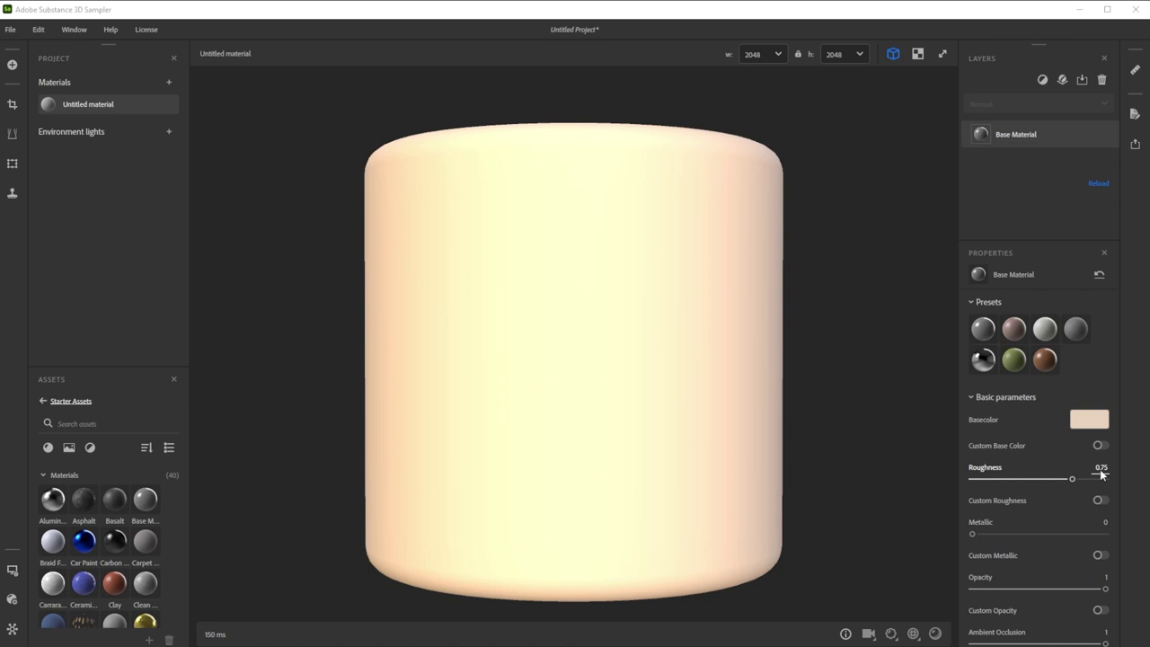
- Add a Surface Relief filter with the Directional noise type and the Anisotropic variant
left_click(1040, 81)
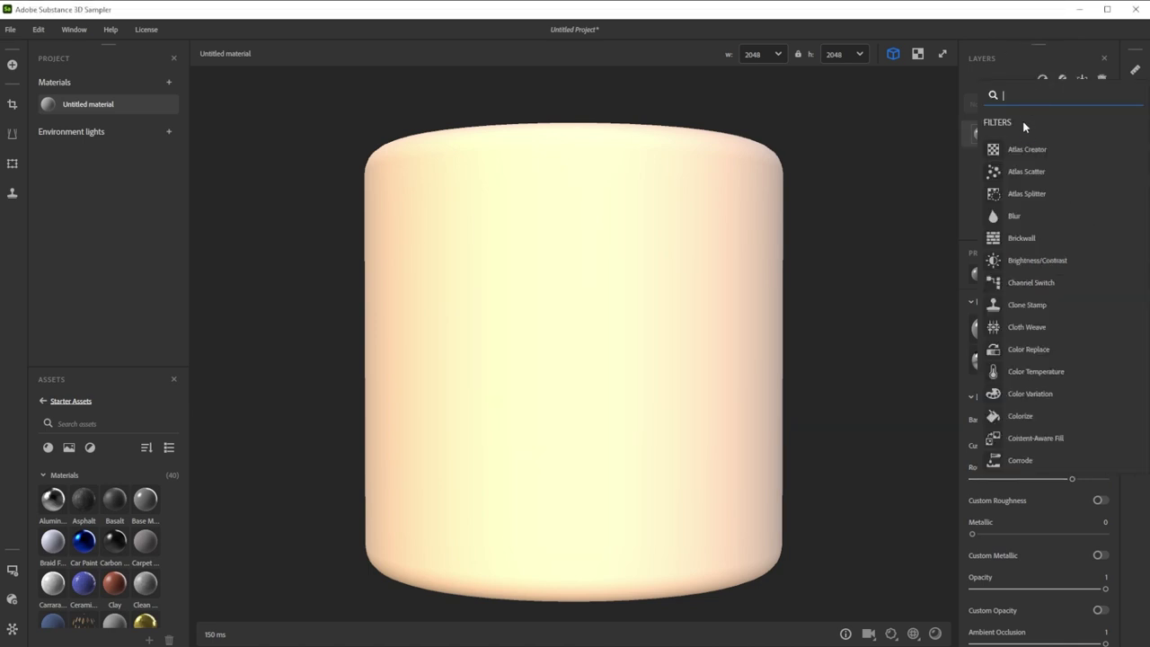
type("su")
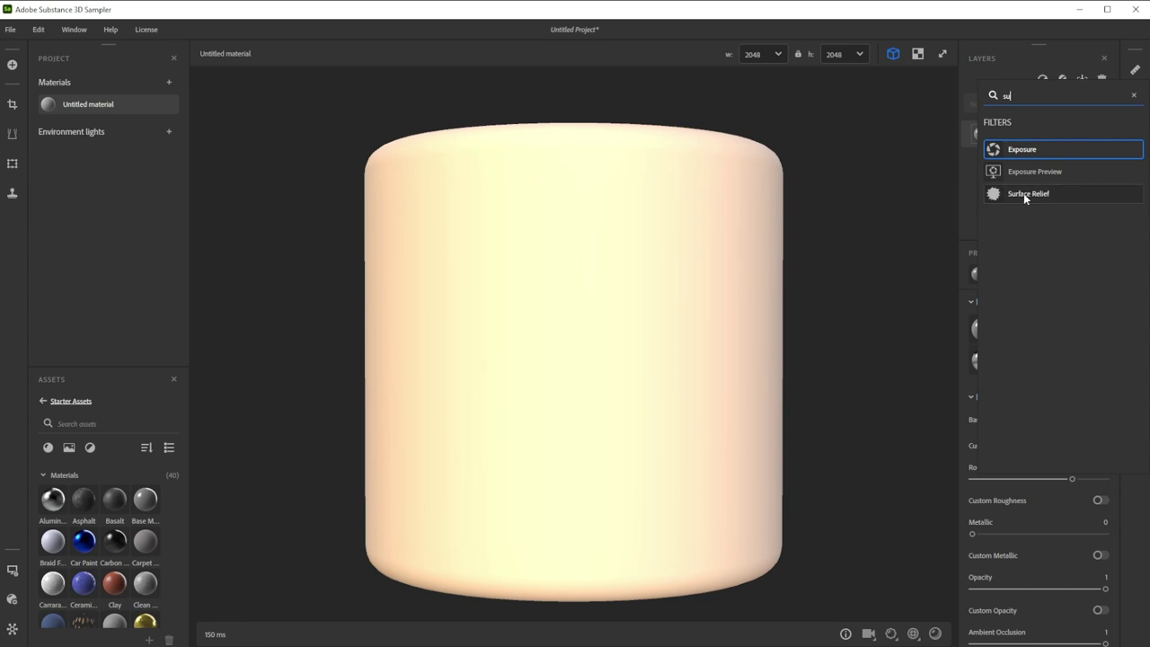
left_click(1024, 193)
left_click(1071, 573)
left_click(1043, 509)
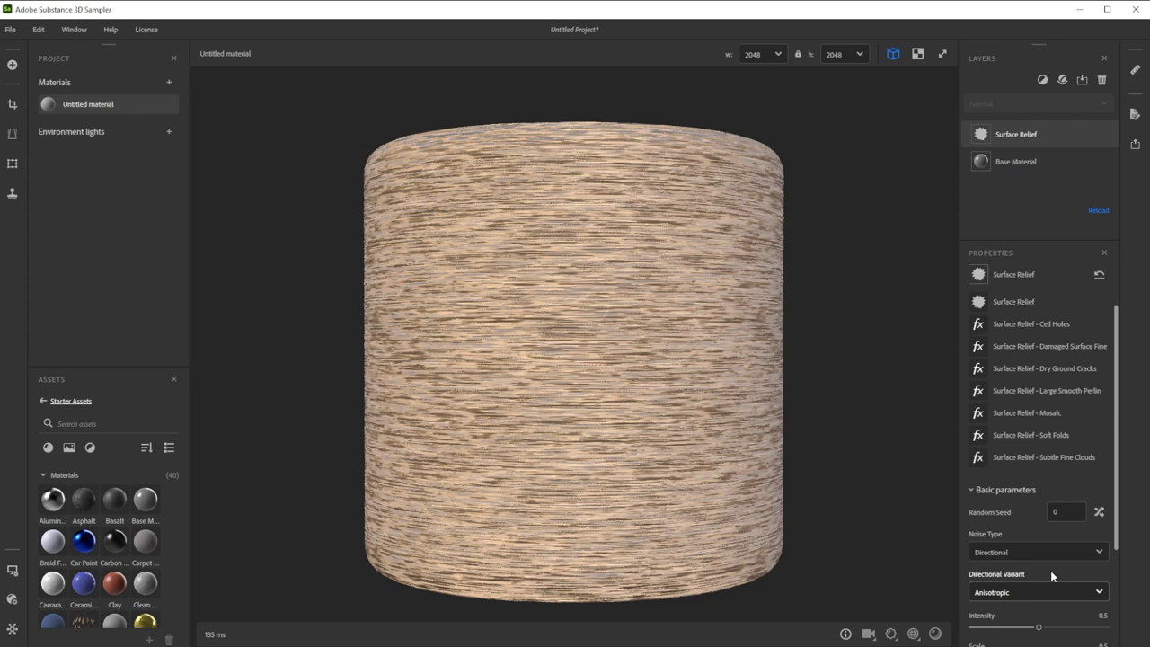
- Set the Surface Relief scale to 2 and its blur intensity to 1.5
left_click(1104, 496)
key("Return")
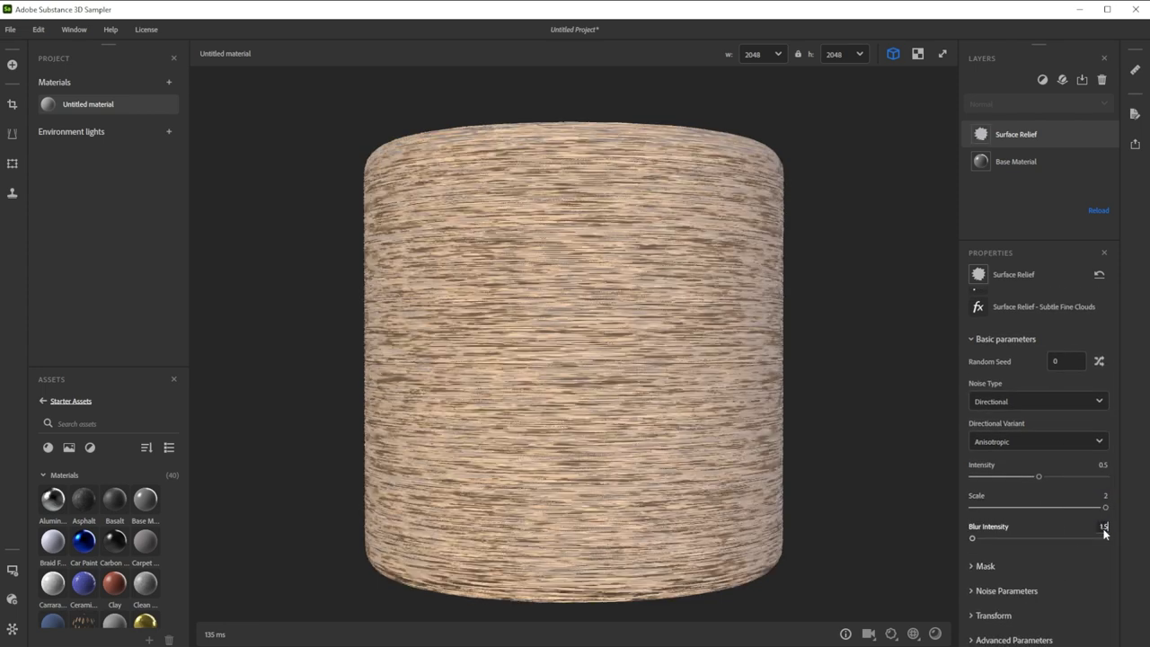
left_click(1105, 534)
type("1.5")
key("Return")
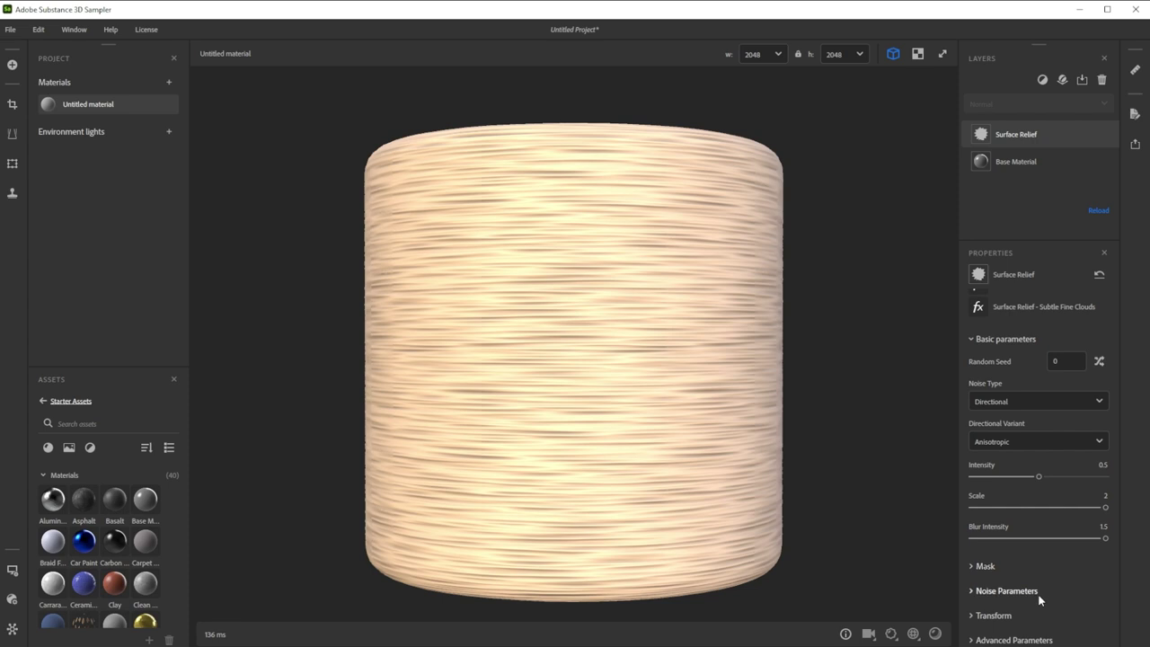
- Set the Surface Relief noise parameters to a horizontal amount of 2 and a contrast of 0.5
left_click(1040, 594)
scroll(1054, 581, "down", 2)
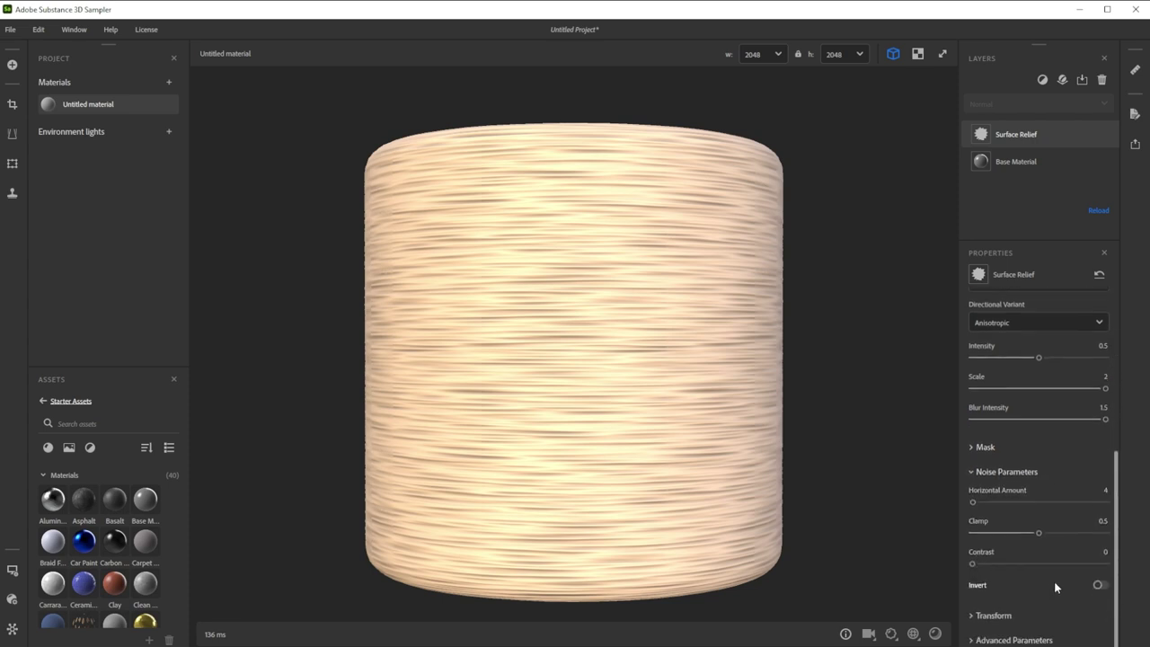
left_click(1105, 489)
type("2")
key("Return")
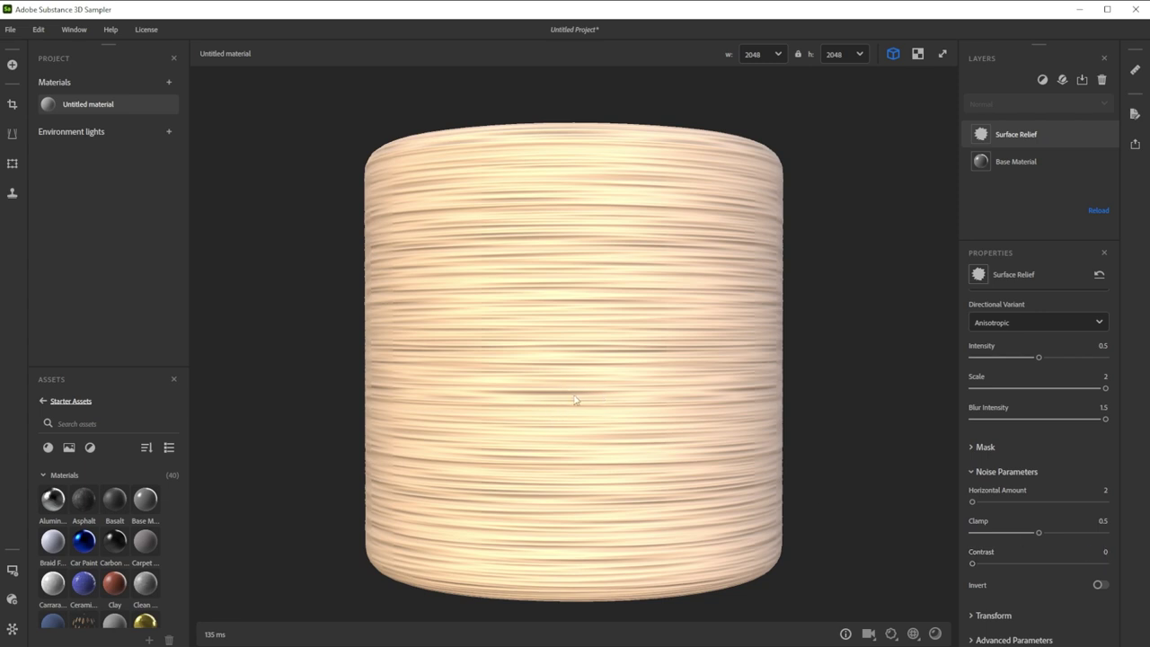
left_click(1104, 551)
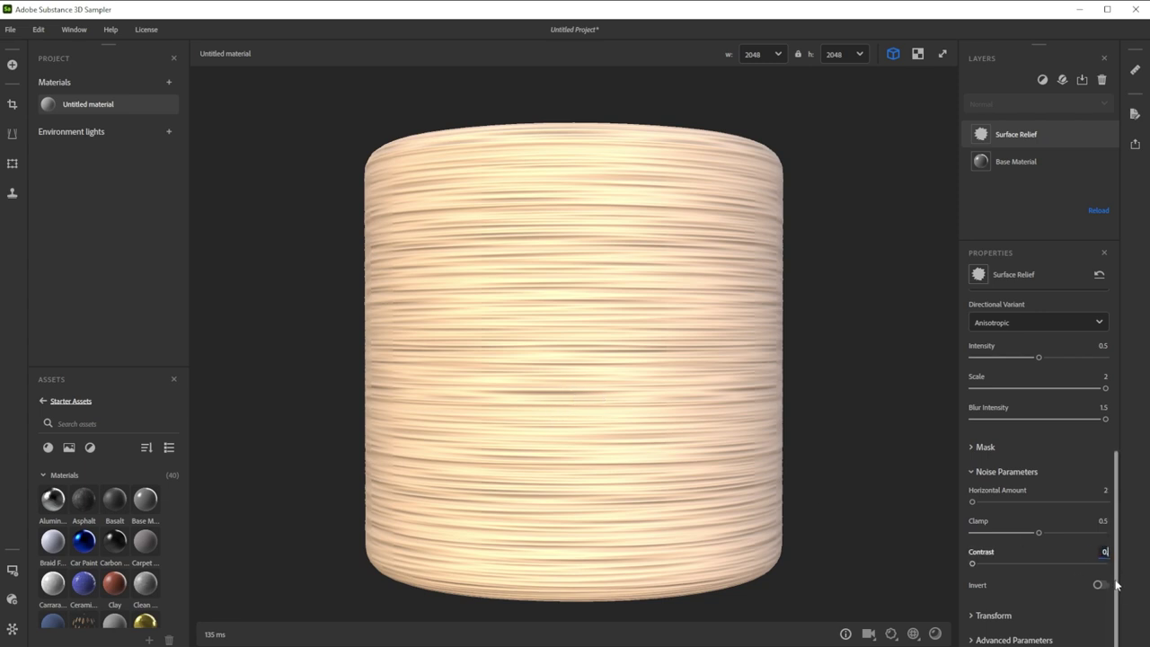
type("0.5")
key("Return")
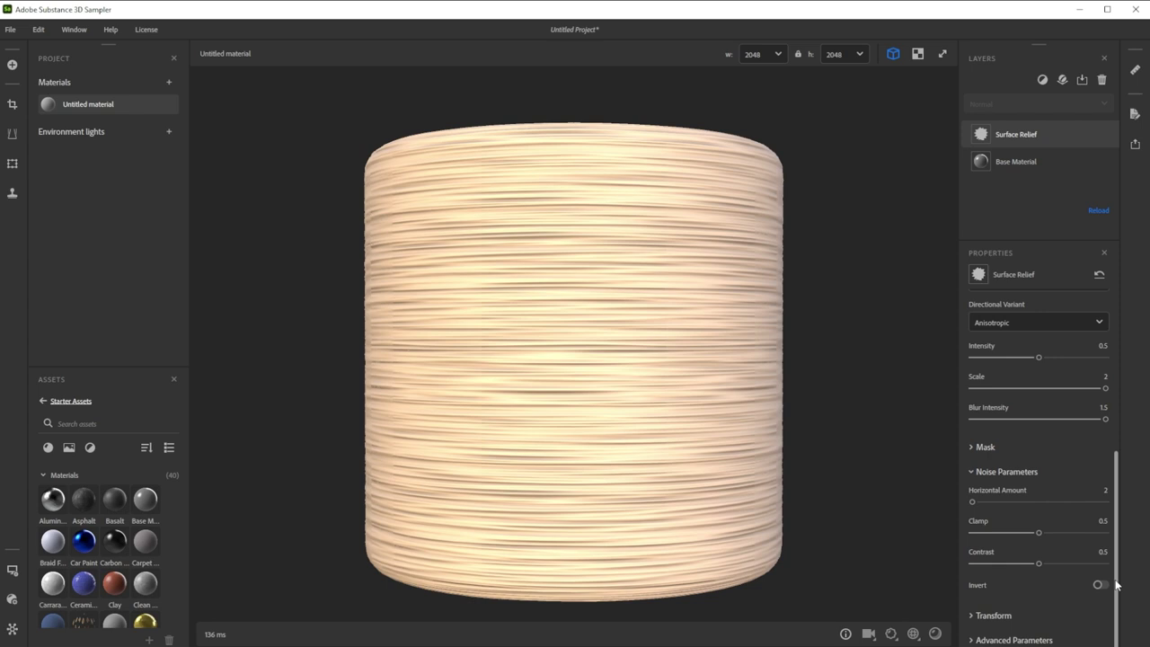
- Add a Warp filter above the Surface Relief layer and set its type to Directional Warp
left_click(1043, 79)
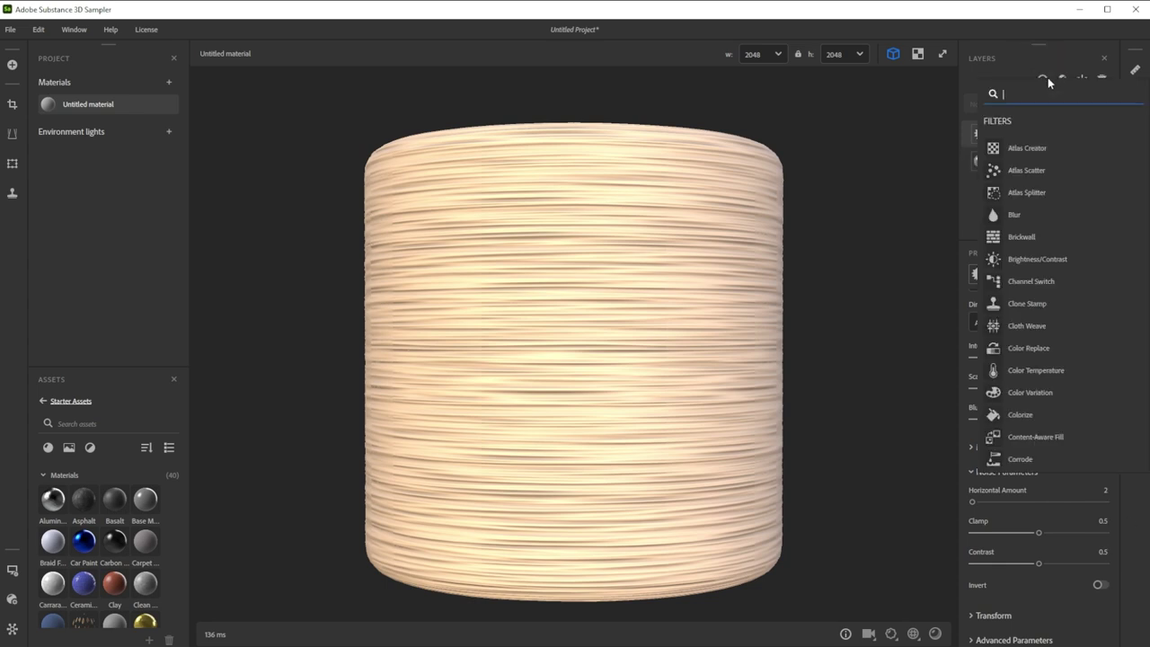
type("warp")
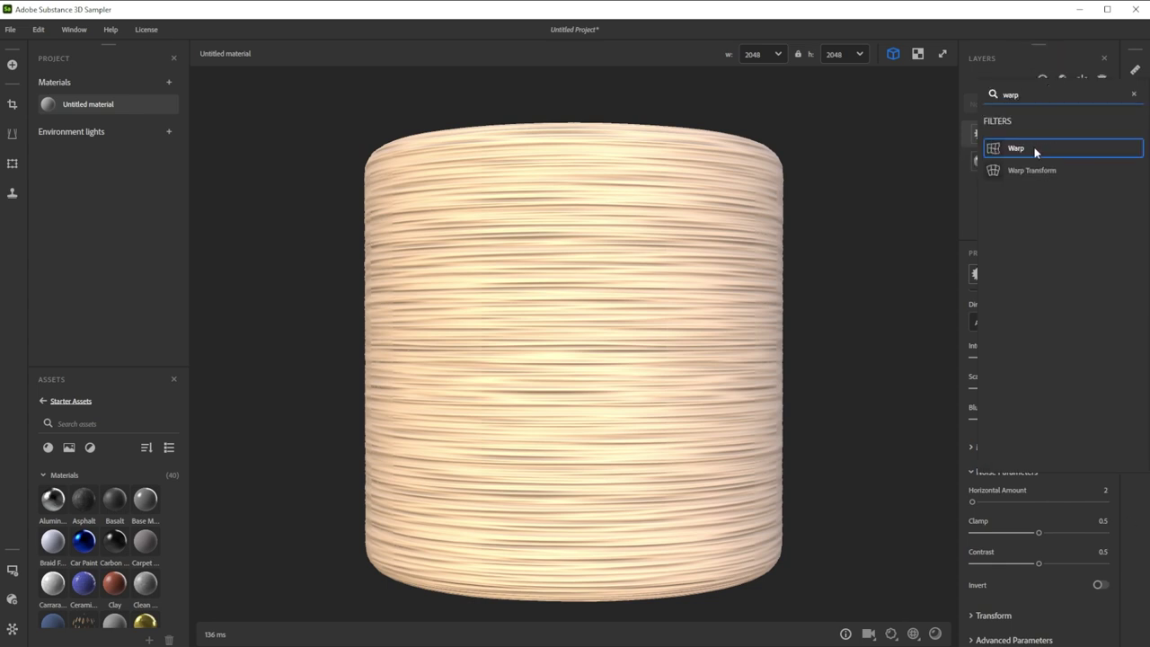
left_click(1033, 149)
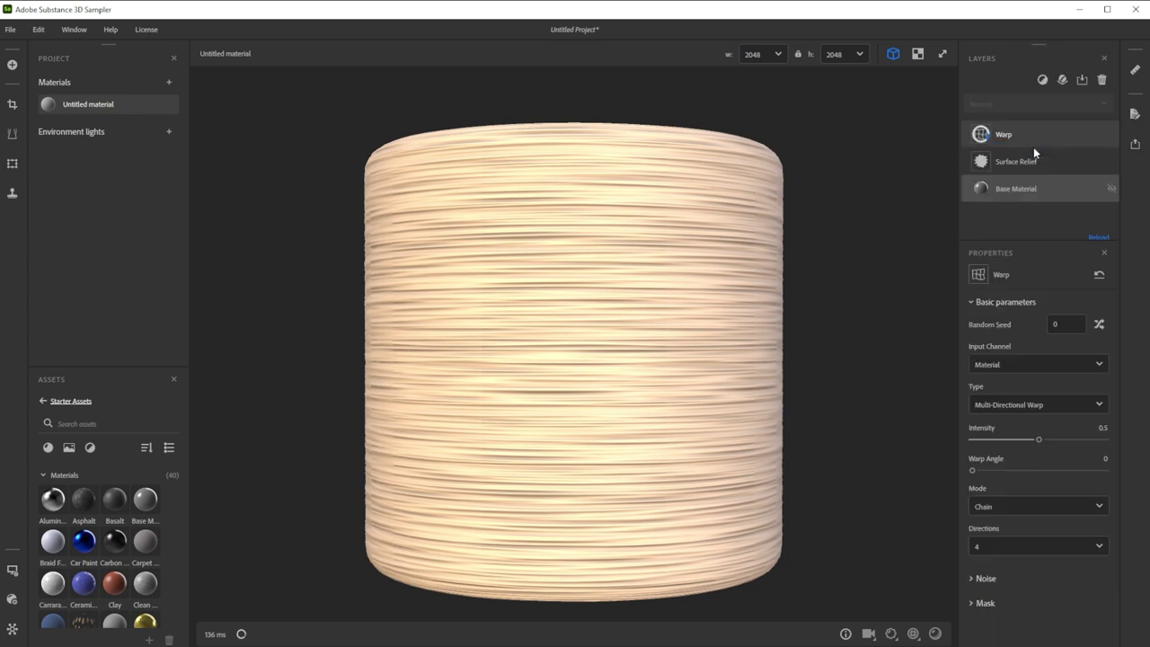
left_click(1029, 405)
left_click(1024, 447)
- Set the Warp filter's intensity to 2 and its warp angle to 20
left_click(1103, 429)
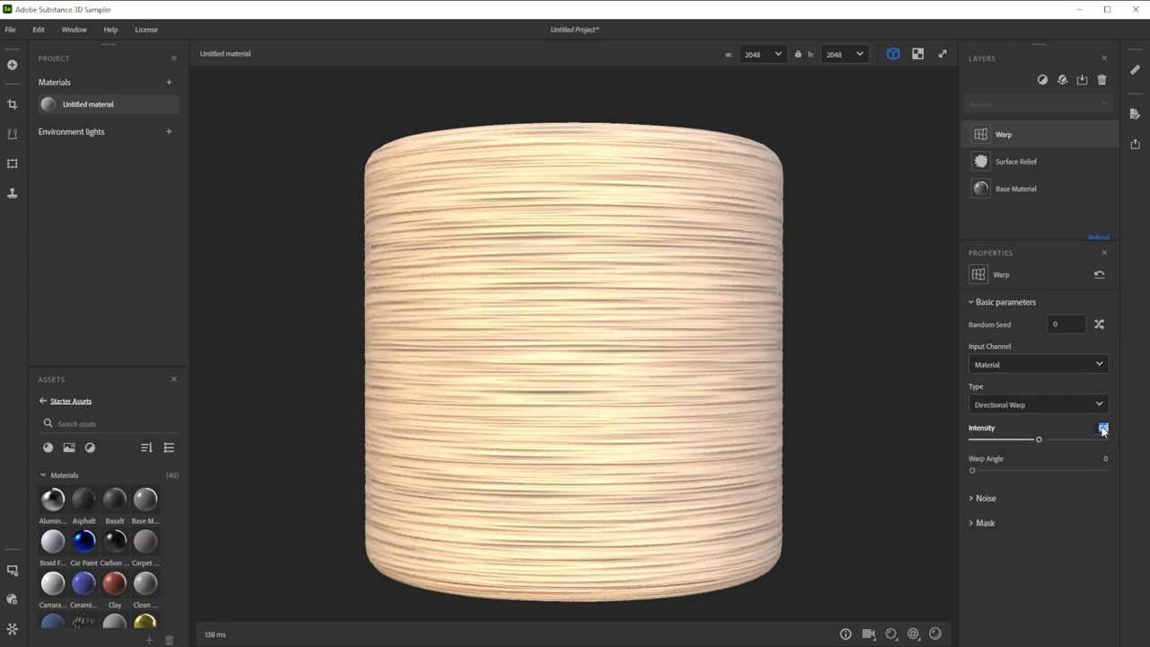
type("2")
key("Return")
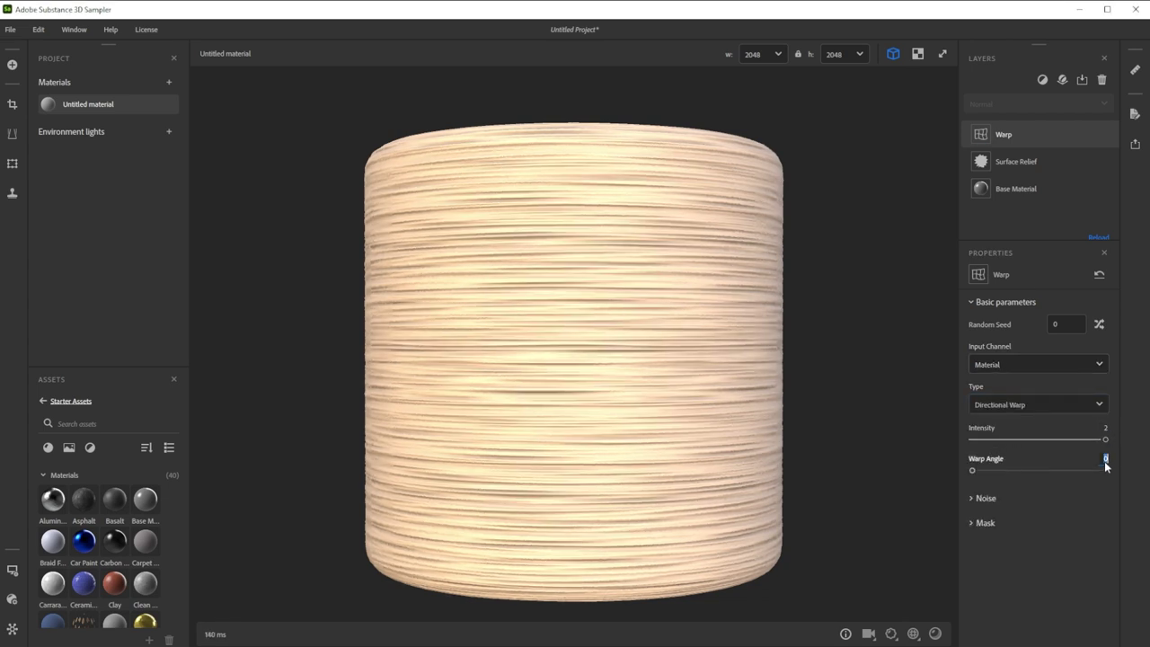
type("20")
key("Return")
- Change the Warp filter's noise to Perlin with scale 0 and blur 0.25
left_click(986, 497)
left_click(1047, 531)
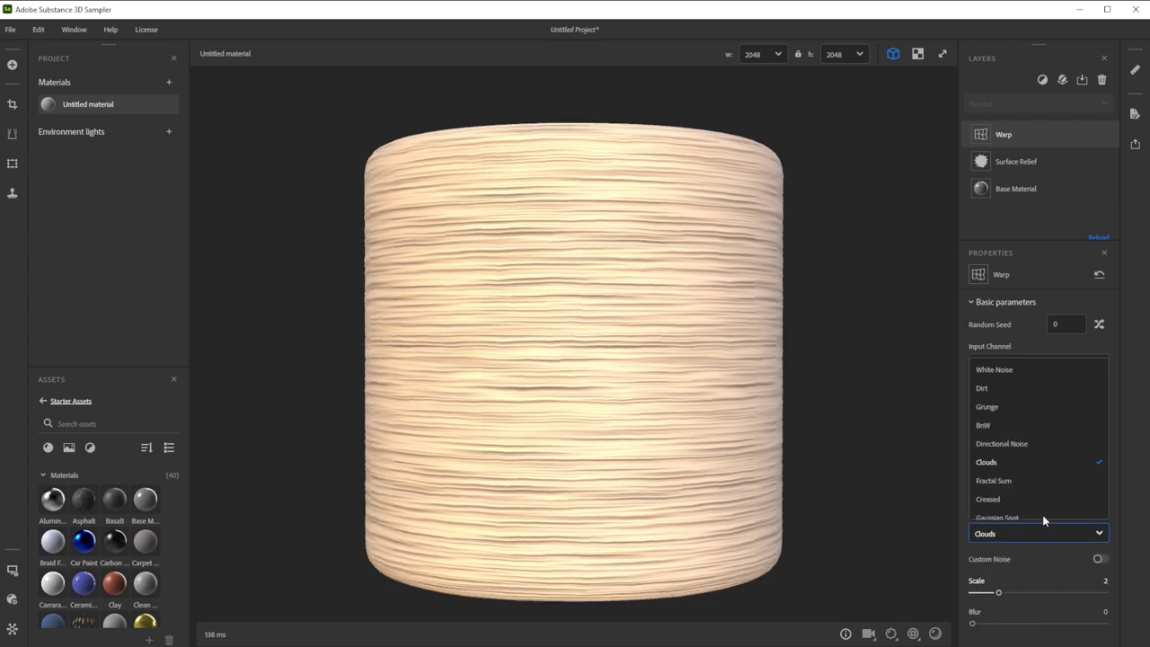
scroll(1042, 514, "down", 2)
left_click(1033, 511)
left_click(1105, 581)
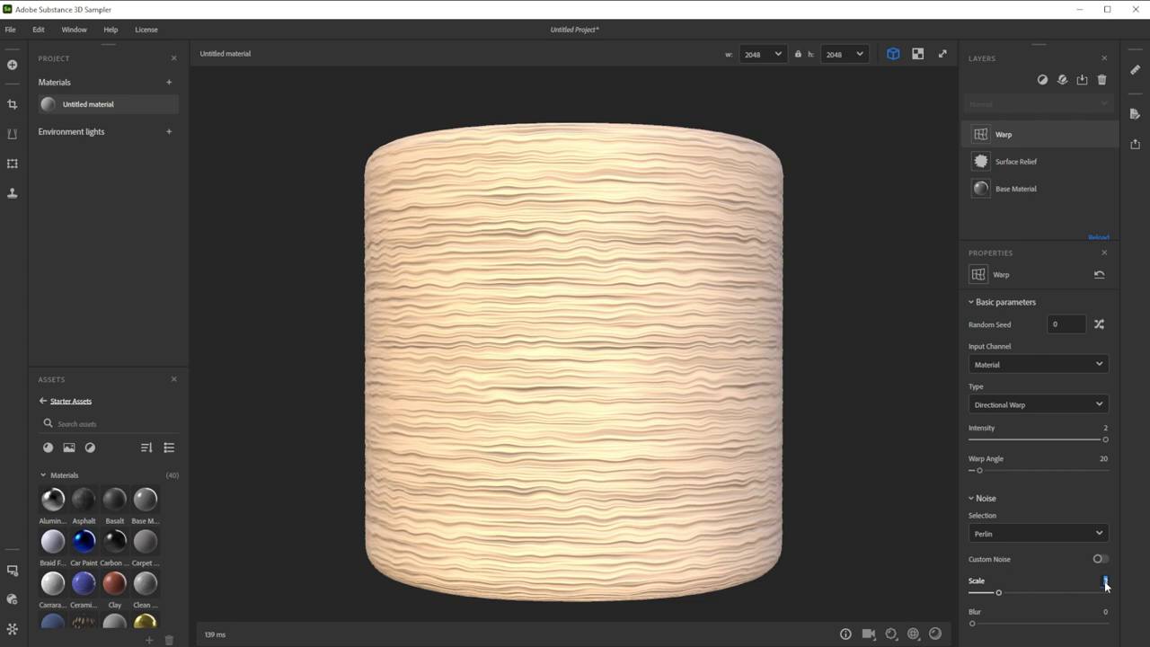
type("0")
left_click(1105, 612)
type("0.25")
key("Return")
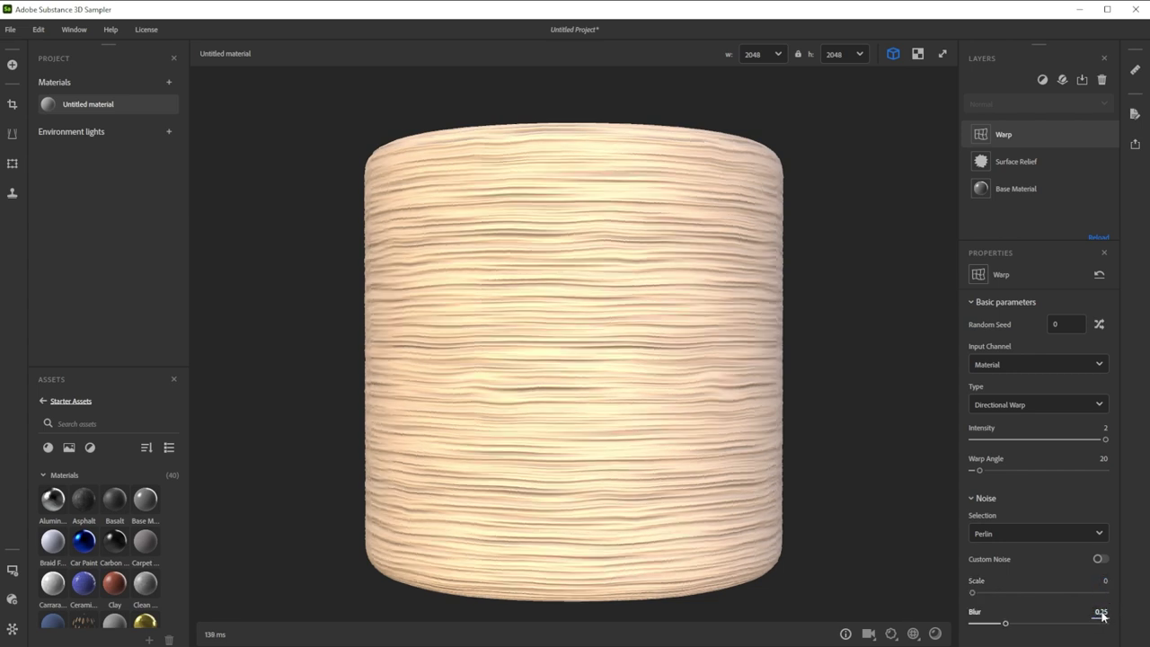
- Add a Height to AO filter above the Warp layer with intensity 0.25 and Uniform distribution
left_click(1042, 79)
type("he")
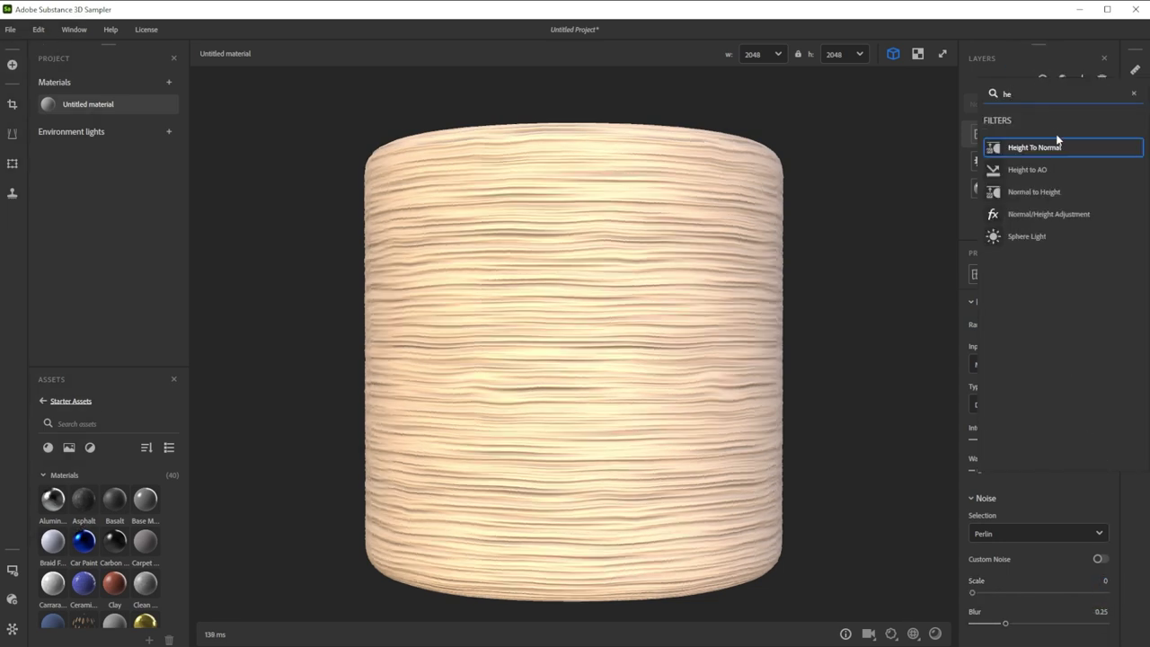
left_click(1054, 169)
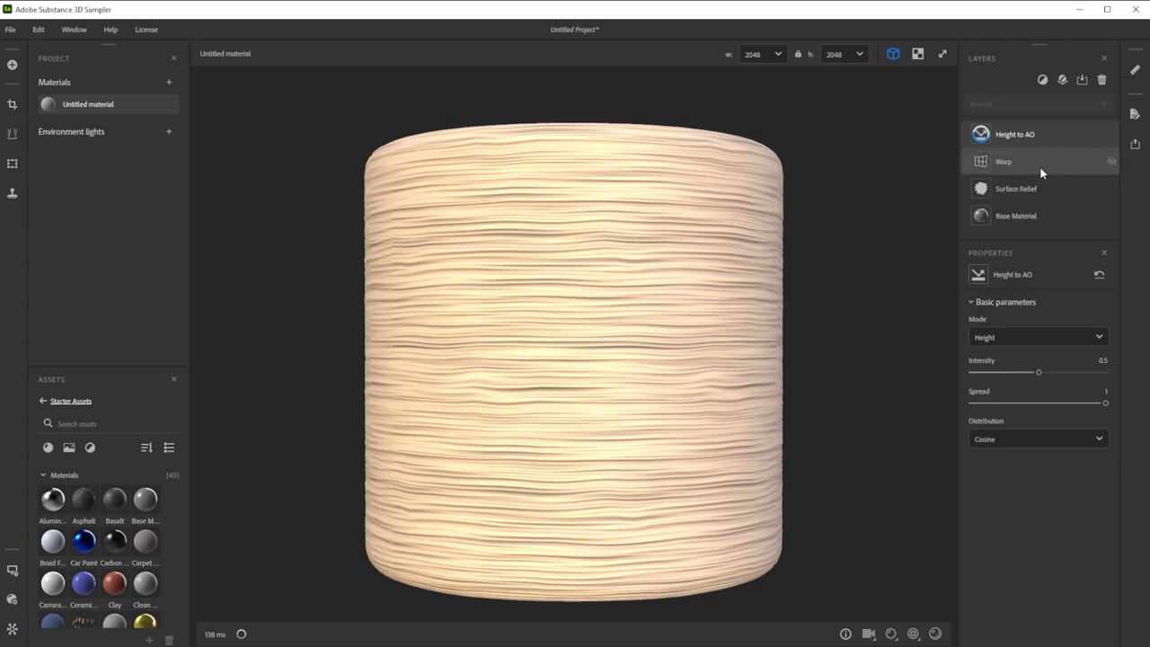
left_click(1101, 361)
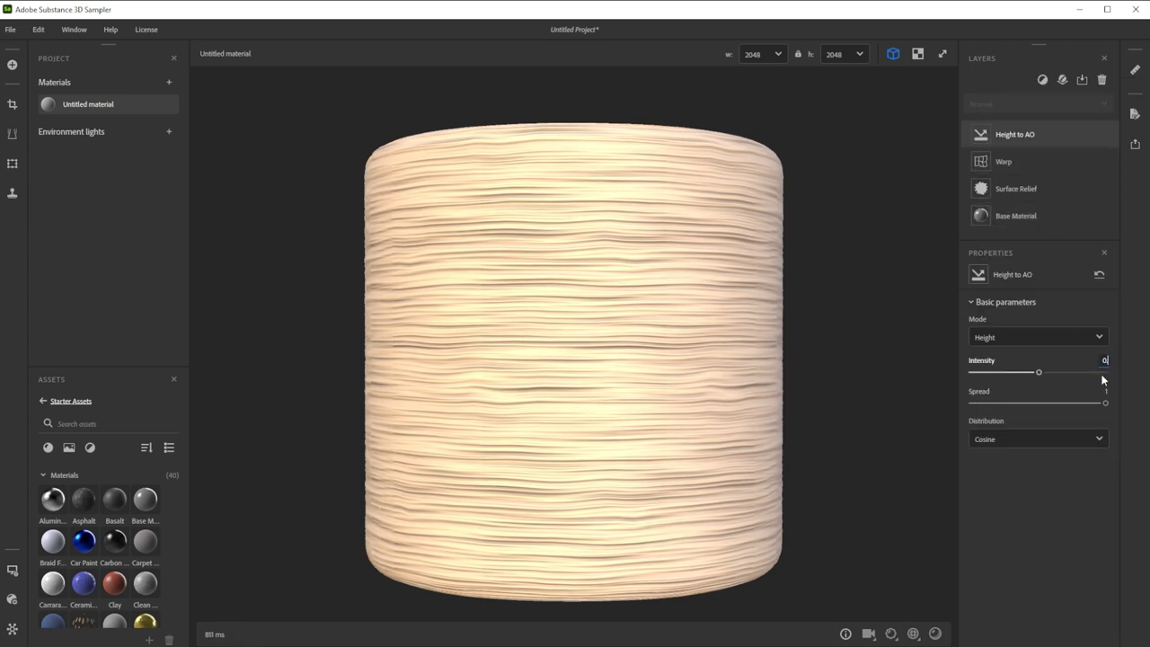
key("Return")
left_click(1052, 439)
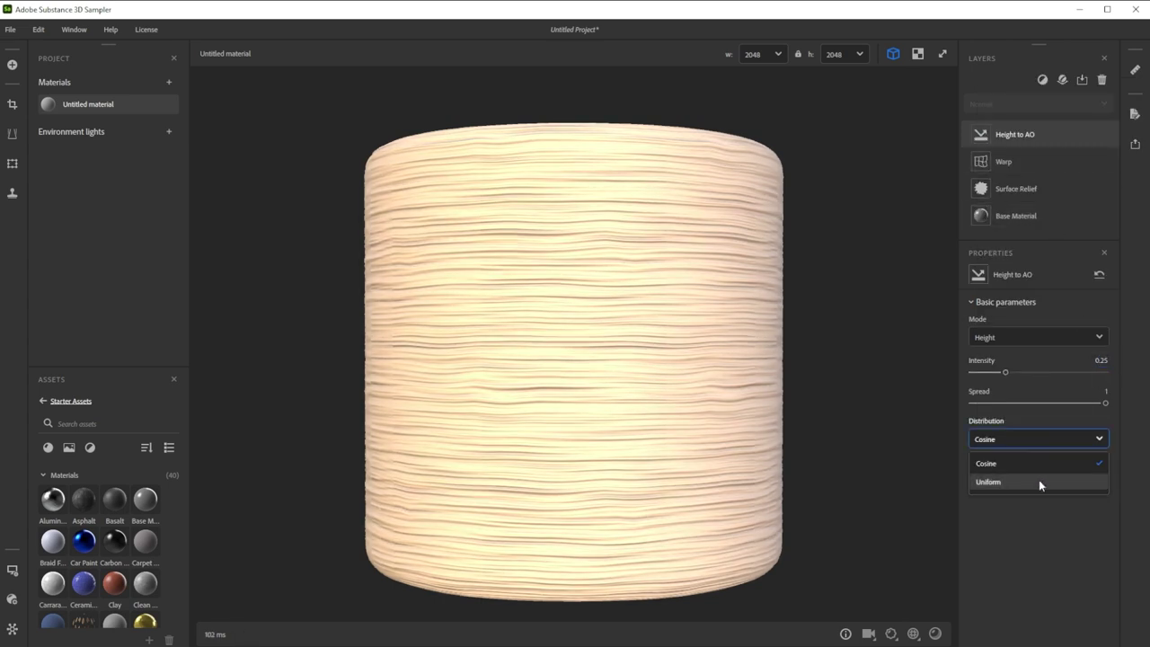
left_click(1039, 480)
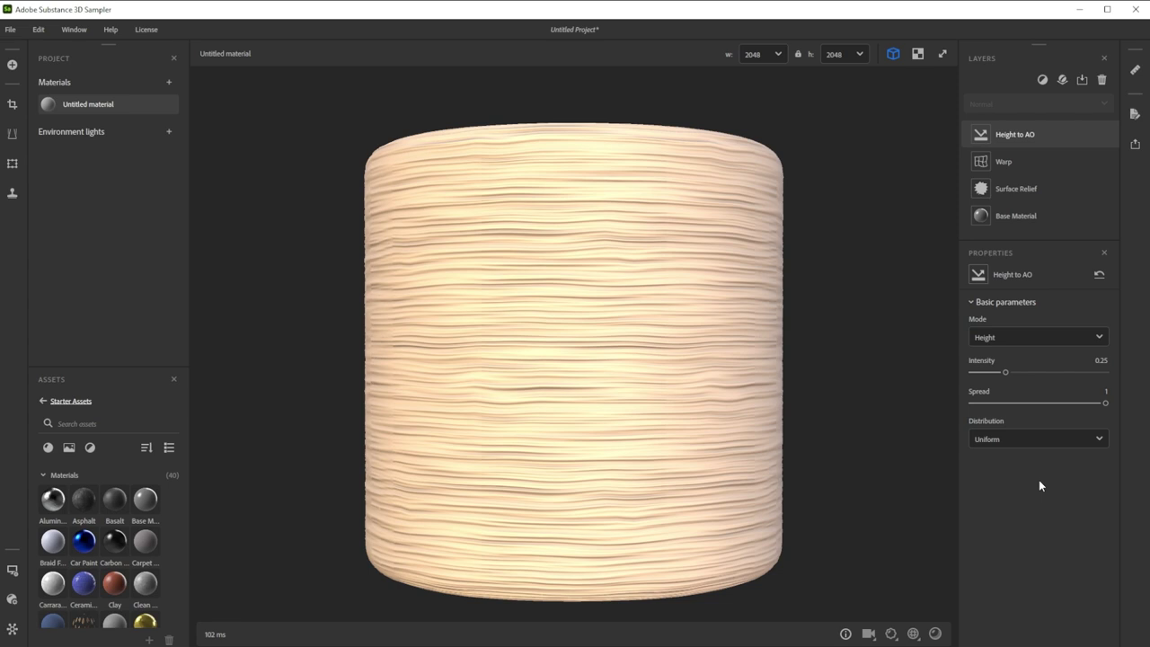
- Rename the untitled material as Design_Stonewall
right_click(99, 107)
left_click(126, 188)
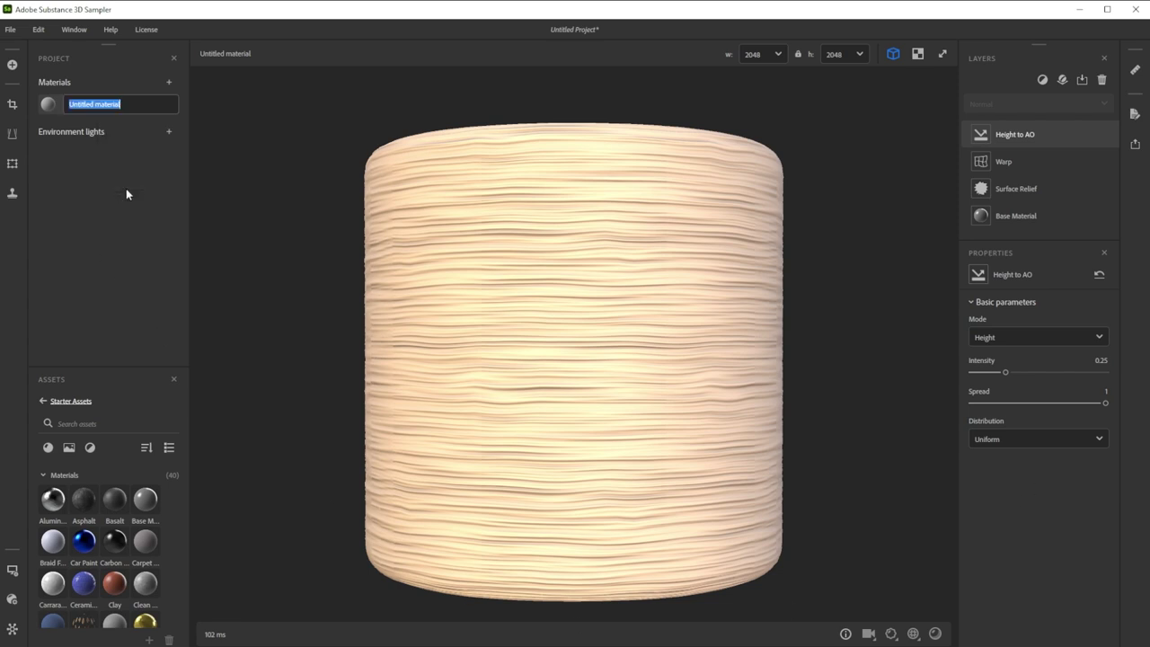
type("Design_Stonewall")
key("Return")
- Save the project as Design_Stonewall in the Design_Stonewall folder, replacing the existing file
left_click(10, 30)
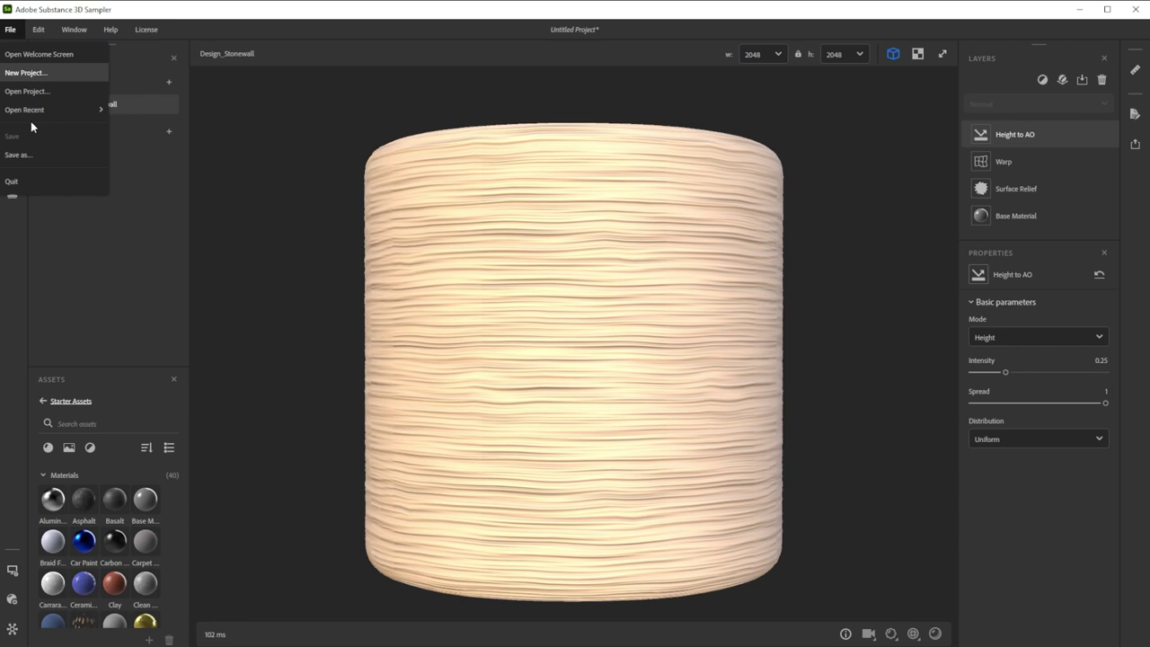
left_click(34, 154)
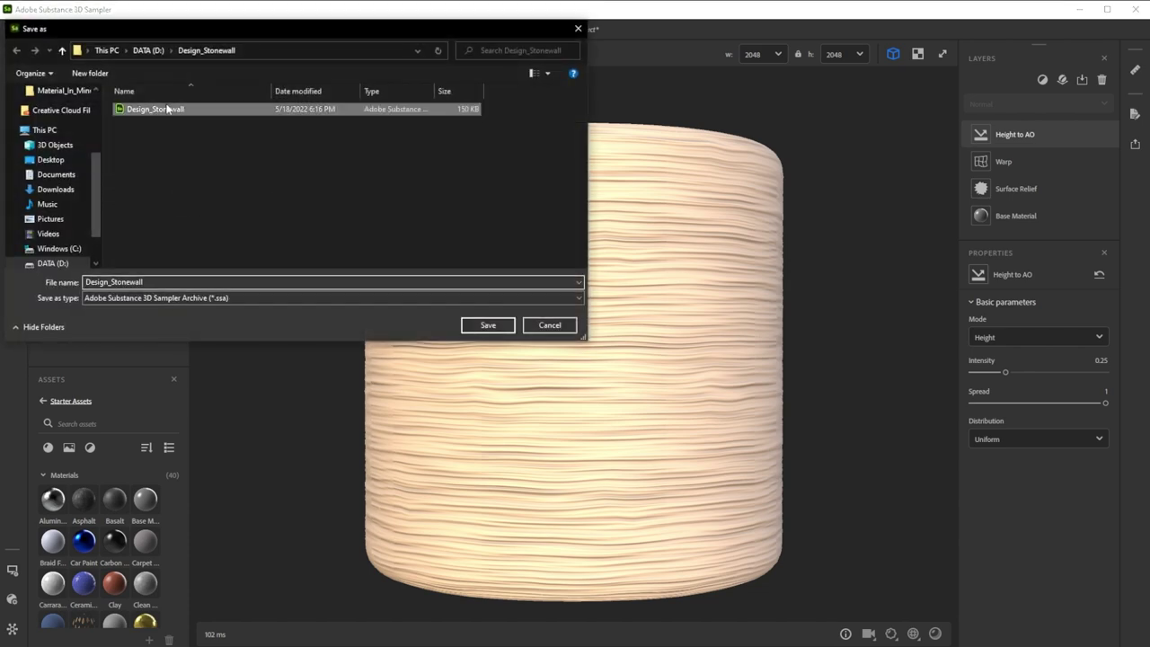
left_click(487, 324)
left_click(624, 331)
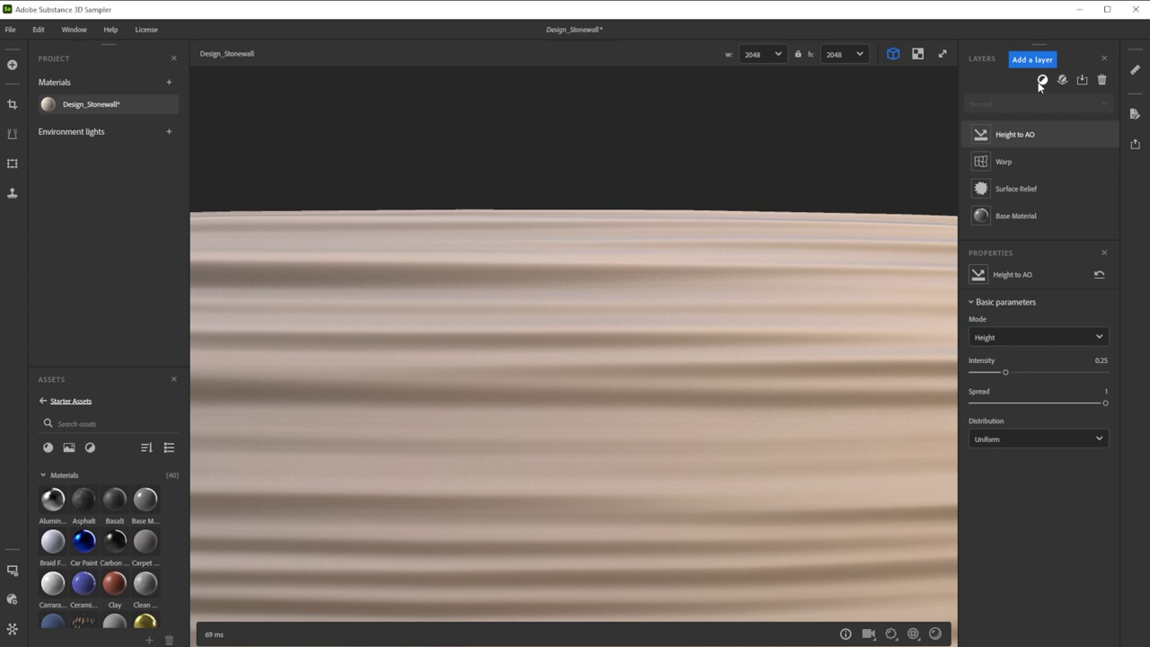
- Add a second Warp filter above the Height to AO layer and set its intensity to 0.05
left_click(1041, 81)
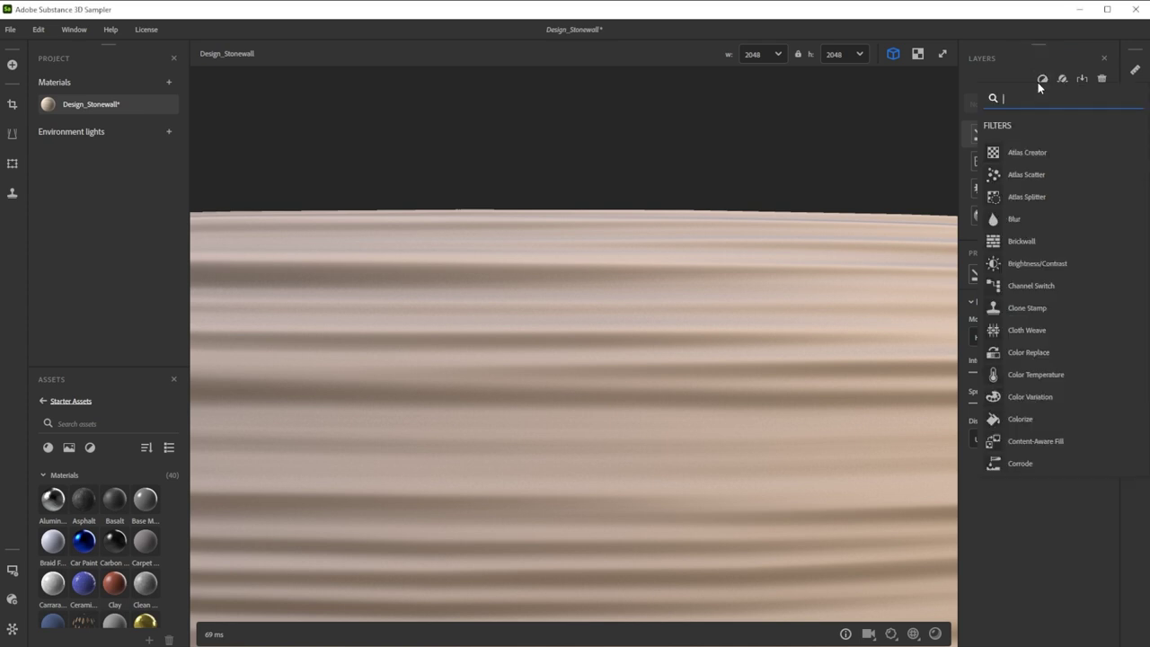
type("wa")
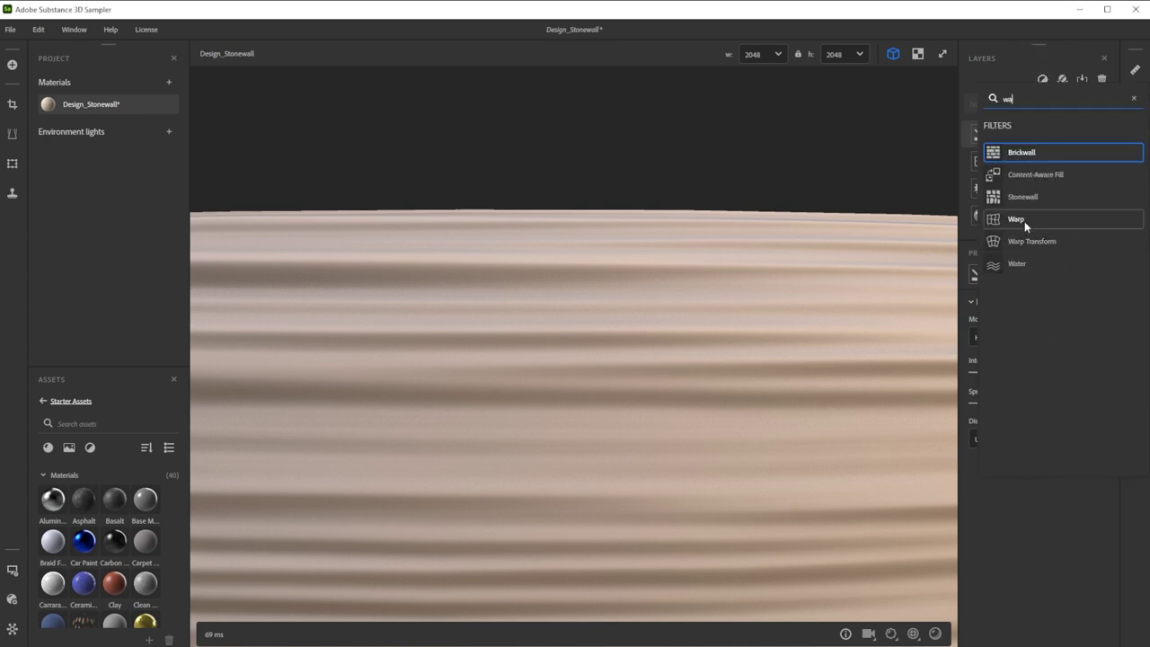
left_click(1024, 221)
left_click(1103, 429)
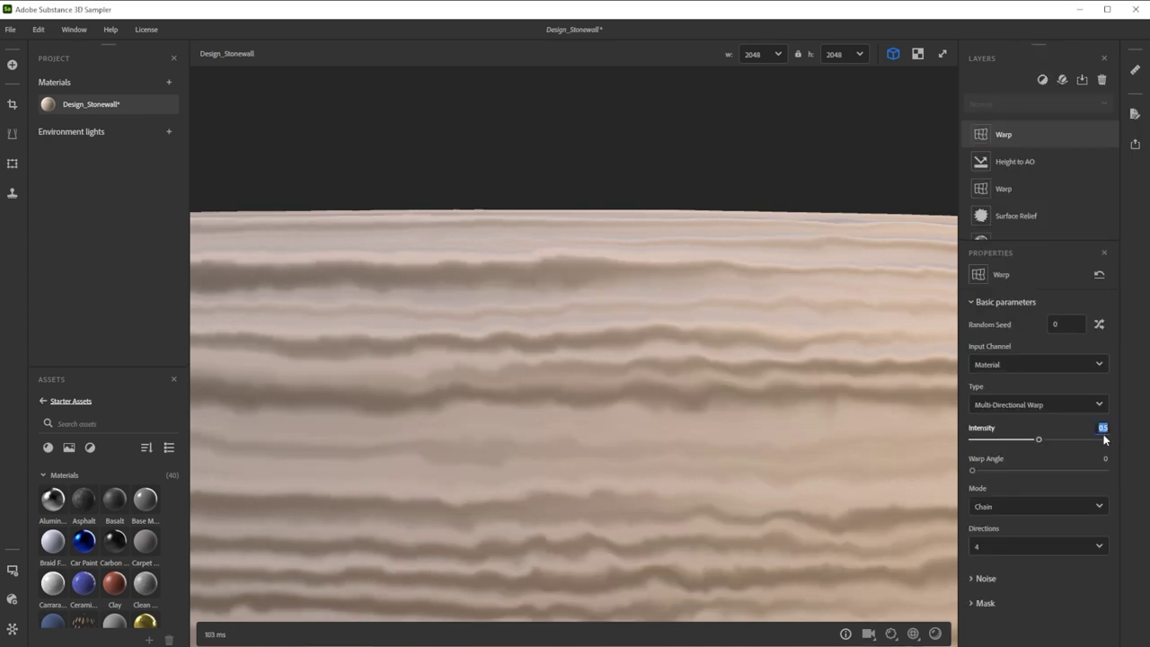
type("0.05")
key("Return")
- Change the new Warp filter's noise to BnW with scale 5
left_click(986, 578)
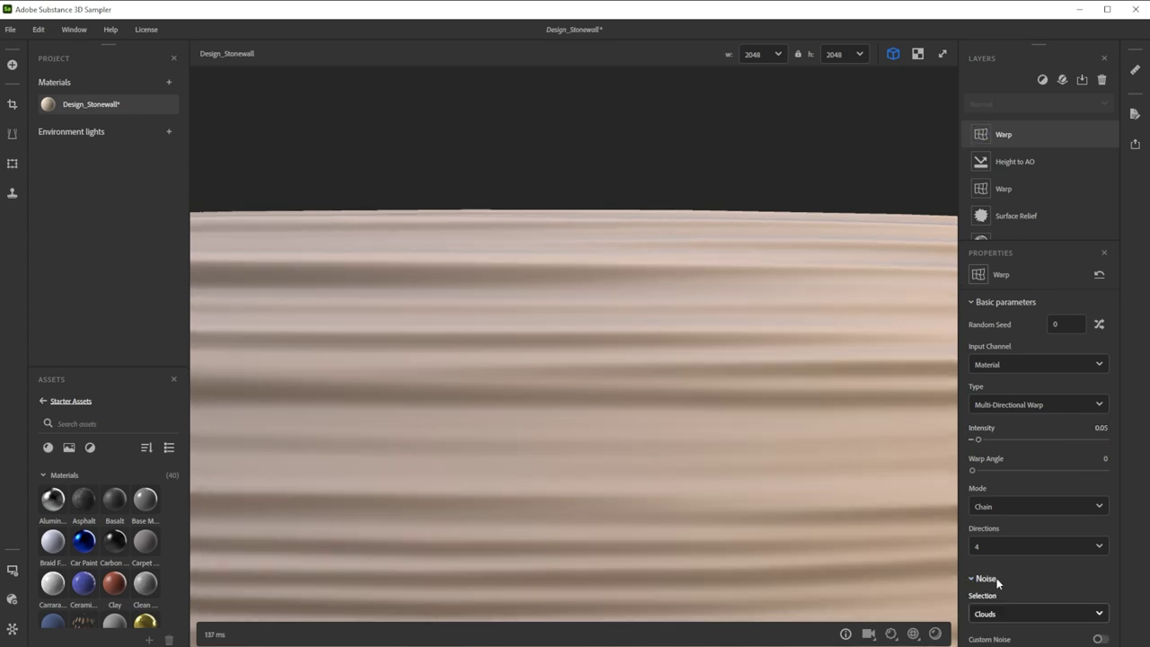
scroll(1006, 566, "down", 2)
left_click(1026, 522)
left_click(1010, 415)
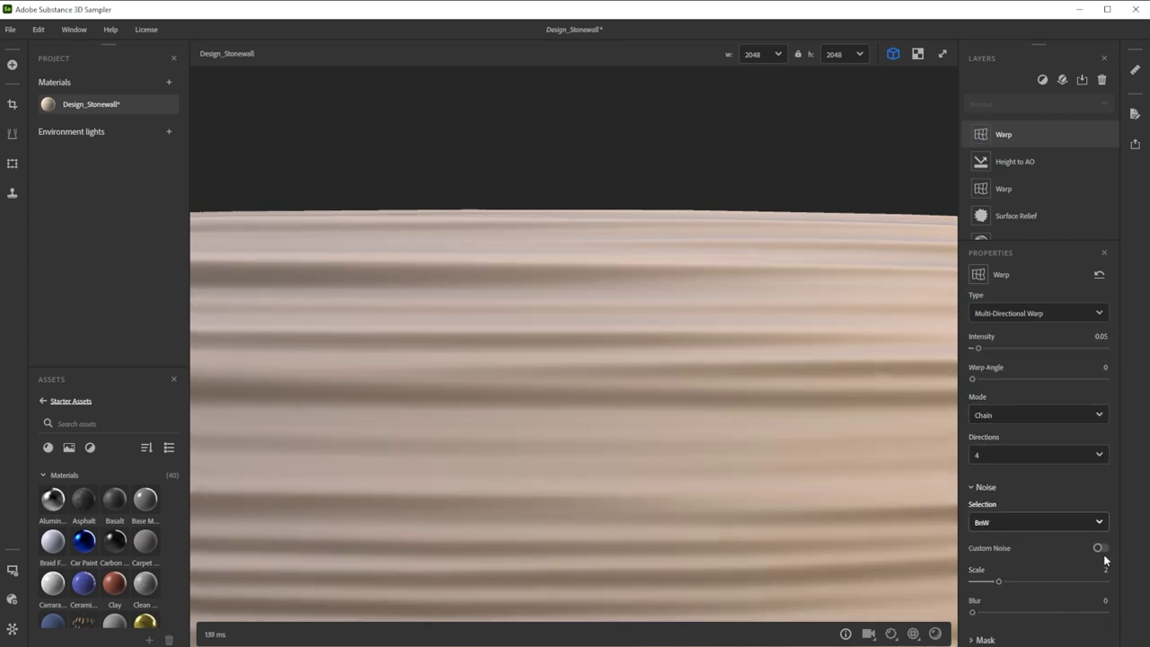
left_click(1105, 569)
type("5")
key("Return")
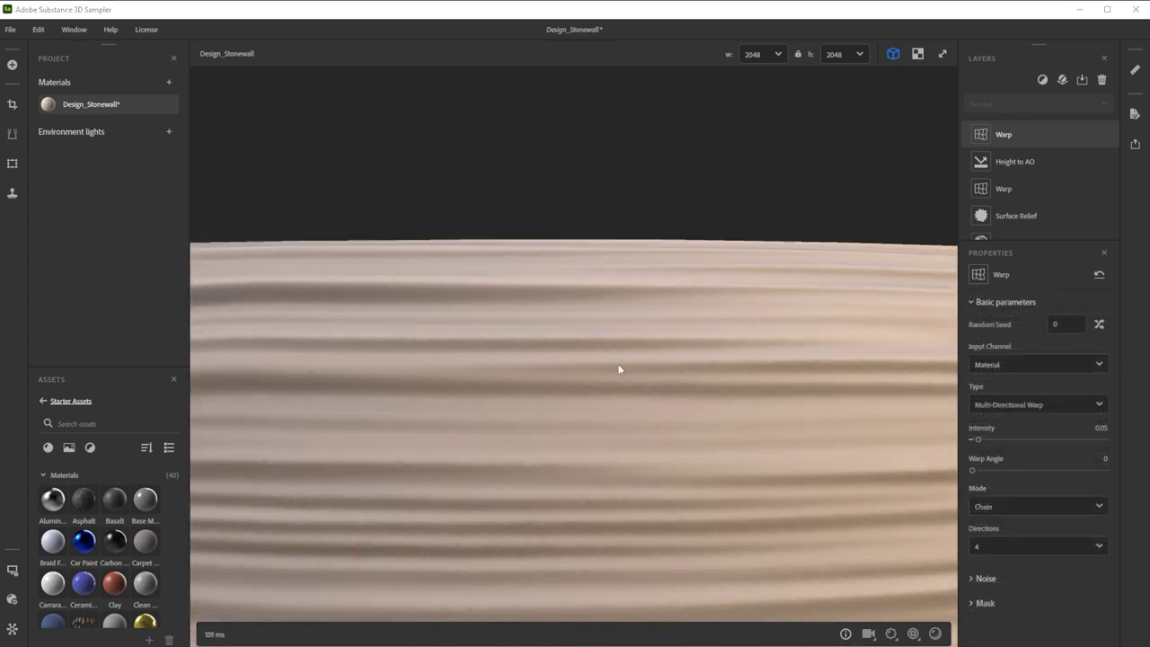
- Show the 2D view and add a Channel Switch filter on top that copies Ambient Occlusion into Height
left_click(917, 53)
scroll(762, 387, "up", 2)
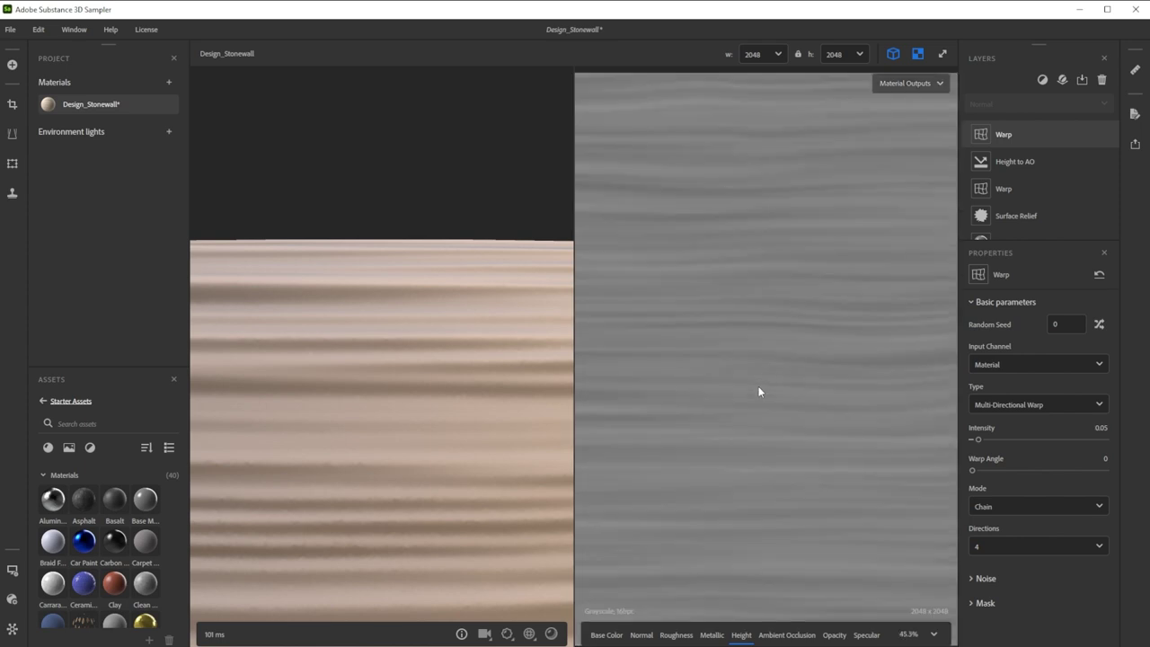
left_click(1042, 79)
type("cha")
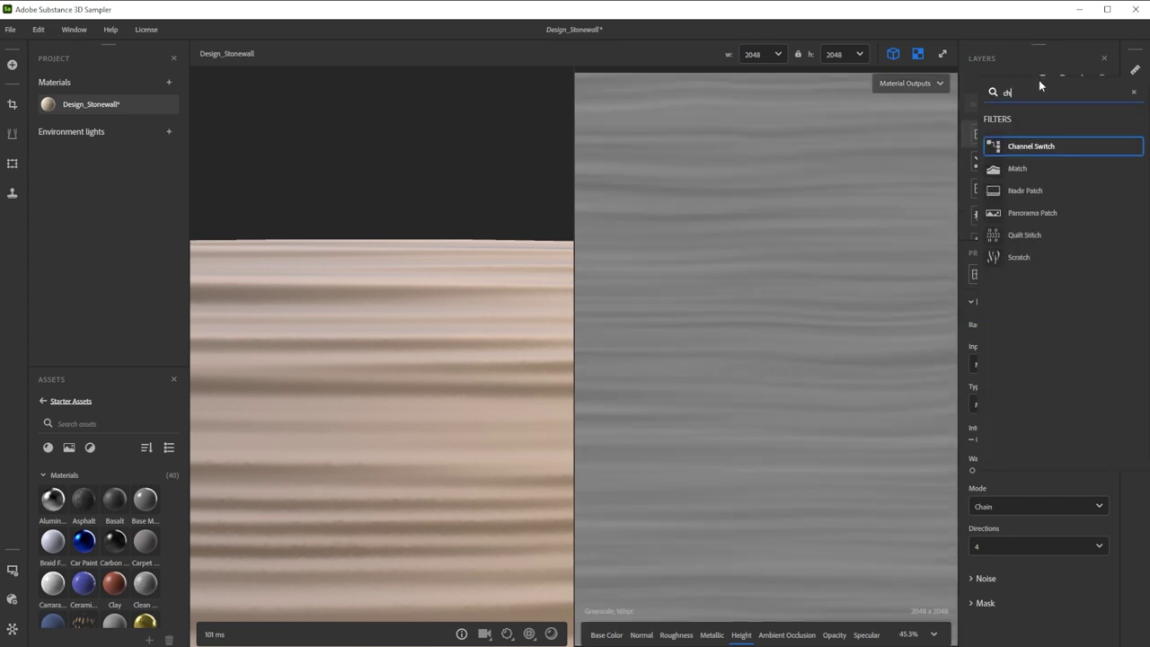
left_click(1030, 149)
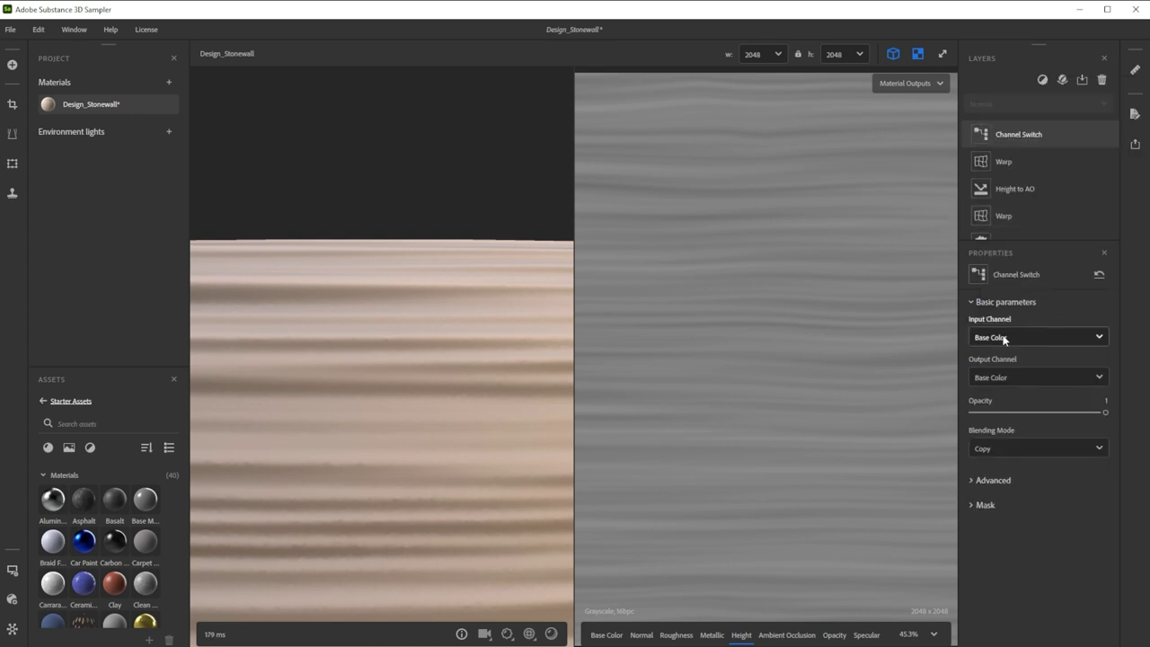
left_click(1005, 338)
left_click(1002, 435)
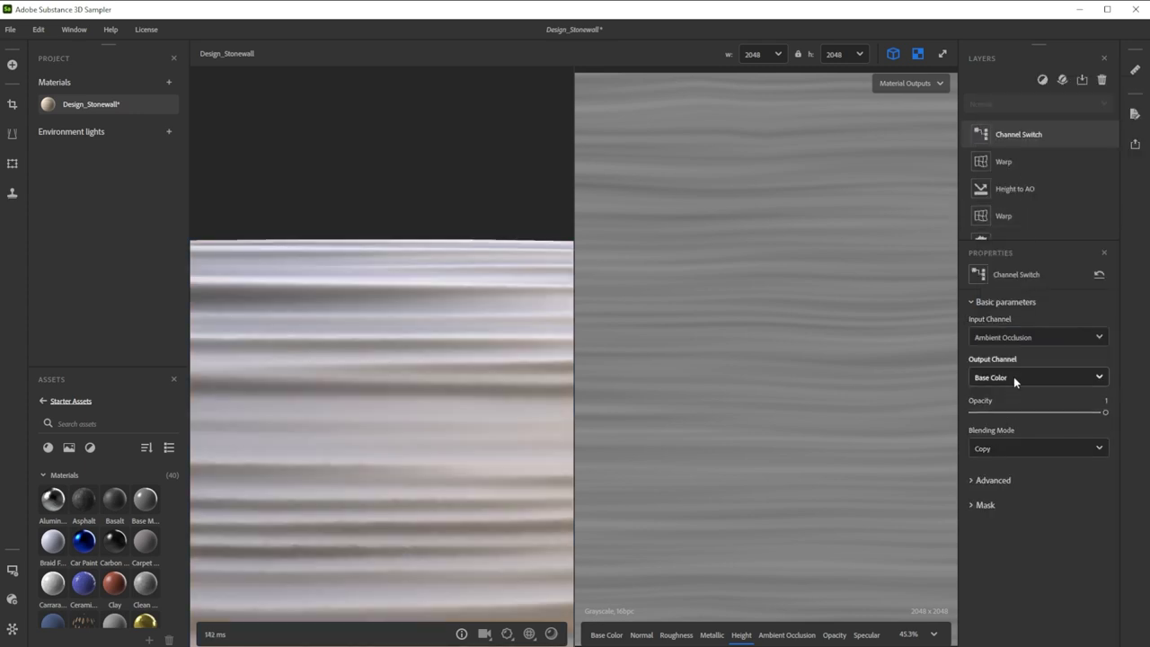
left_click(1014, 376)
left_click(992, 545)
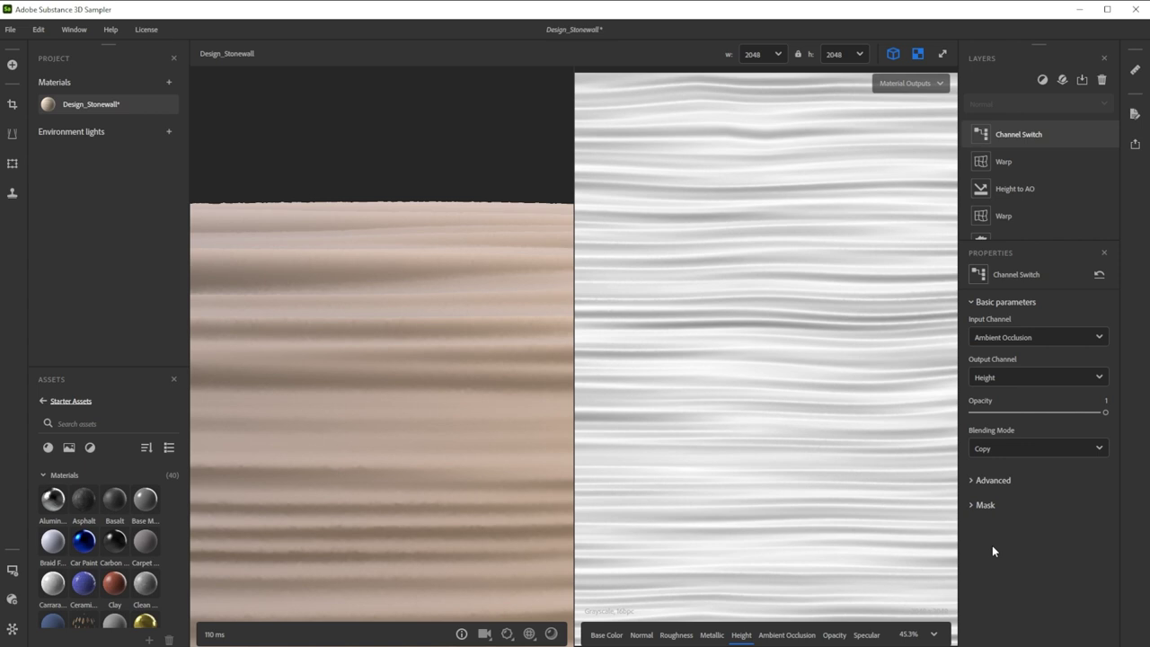
- Show the Normal output and add a Height To Normal filter with intensity 0.3 and bottom normal intensity 0.1
left_click(642, 636)
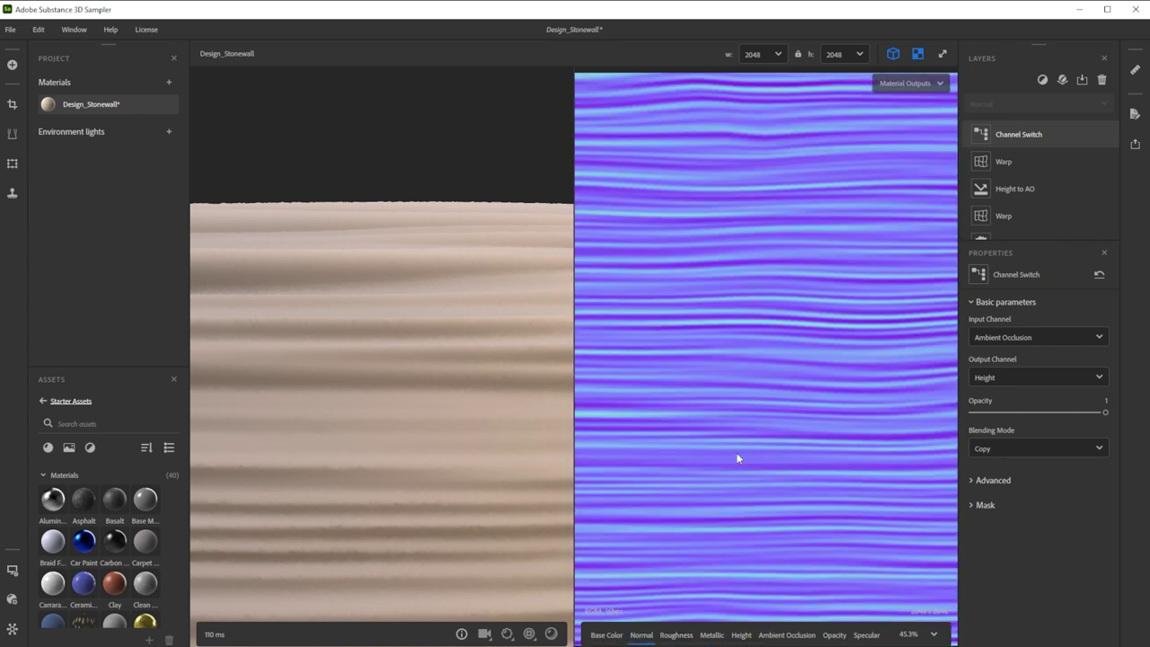
left_click(1042, 80)
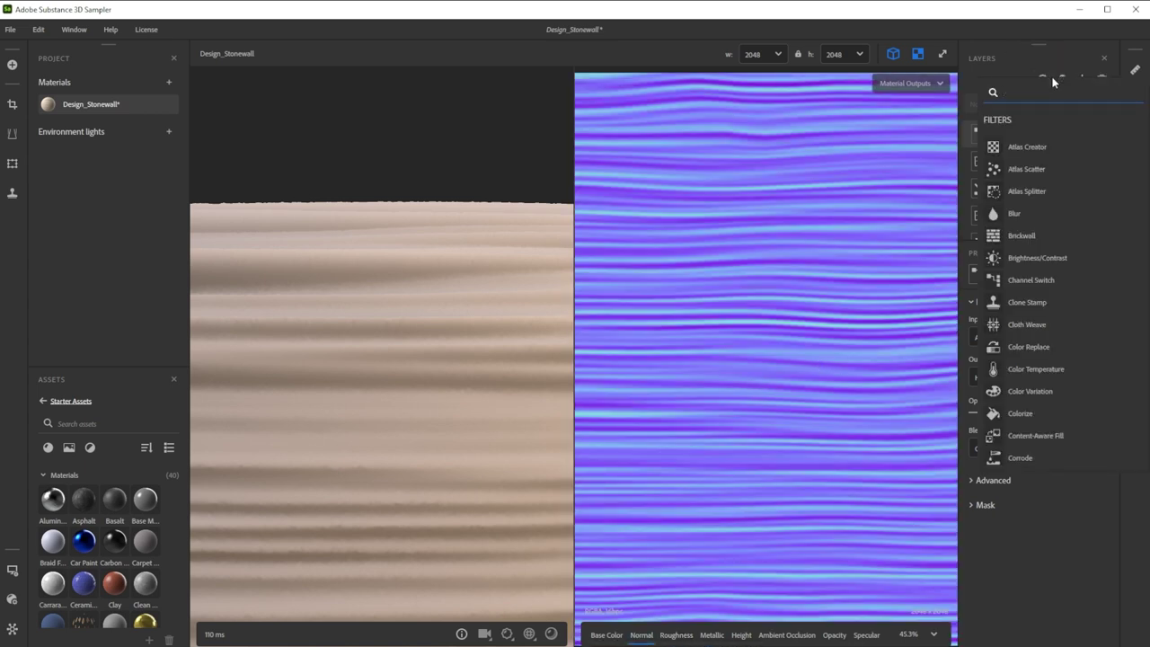
type("height")
left_click(1024, 148)
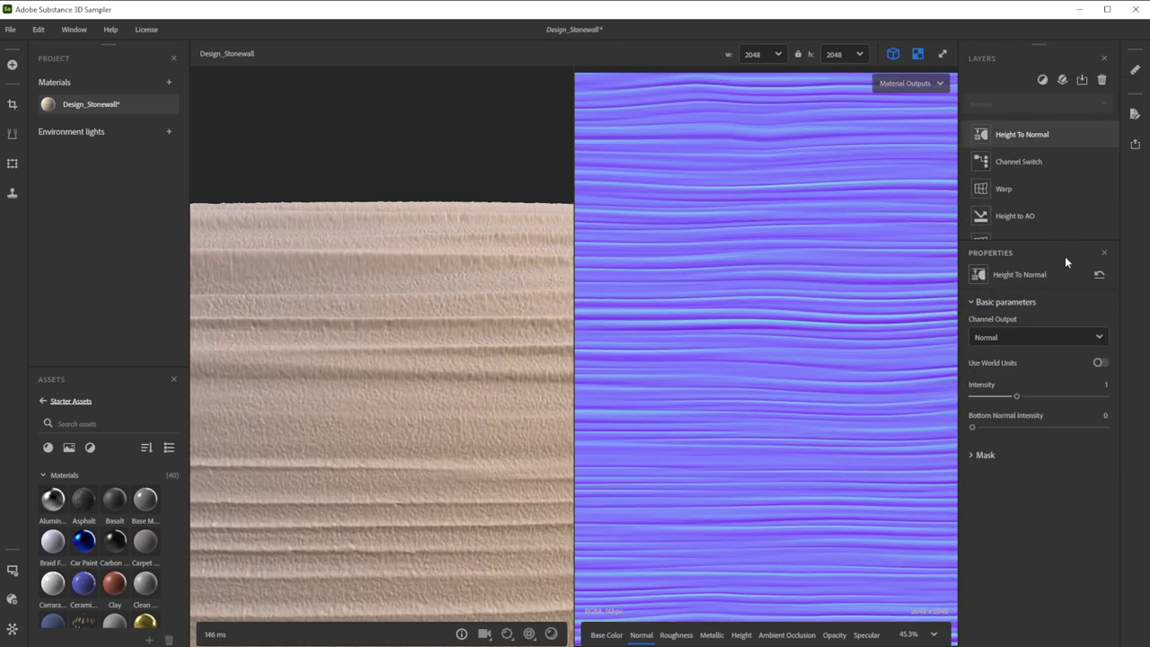
type("0.3")
left_click(1104, 415)
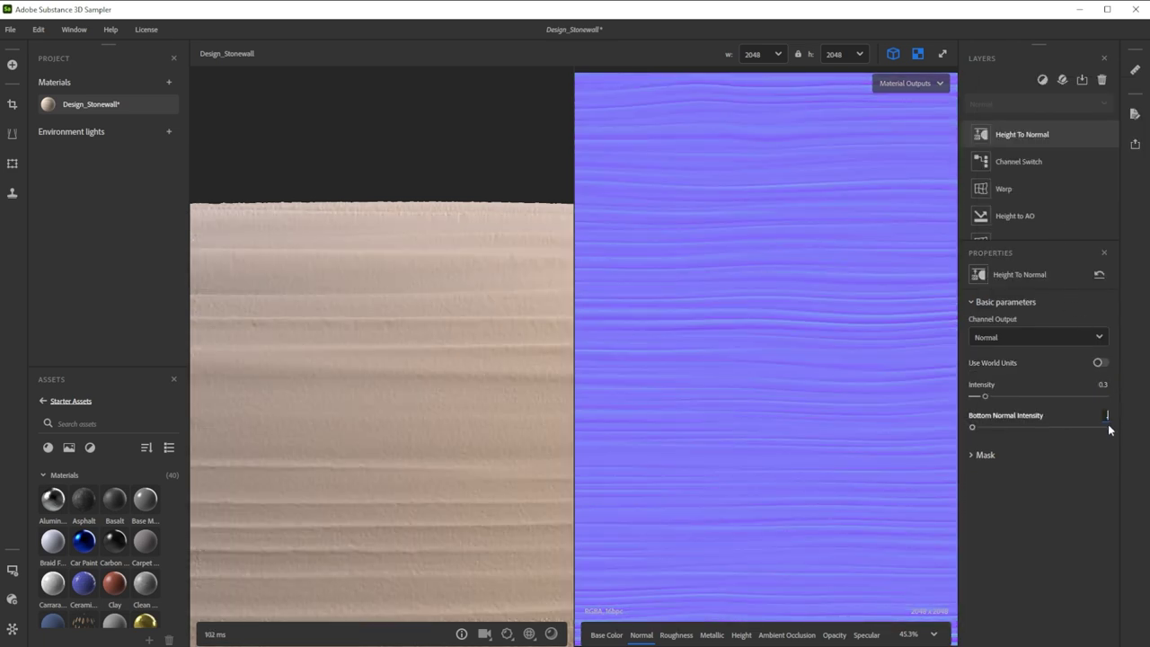
type("0.1")
key("Return")
- Show the Roughness output and add another Channel Switch filter with Ambient Occlusion as input and Roughness as output
left_click(676, 635)
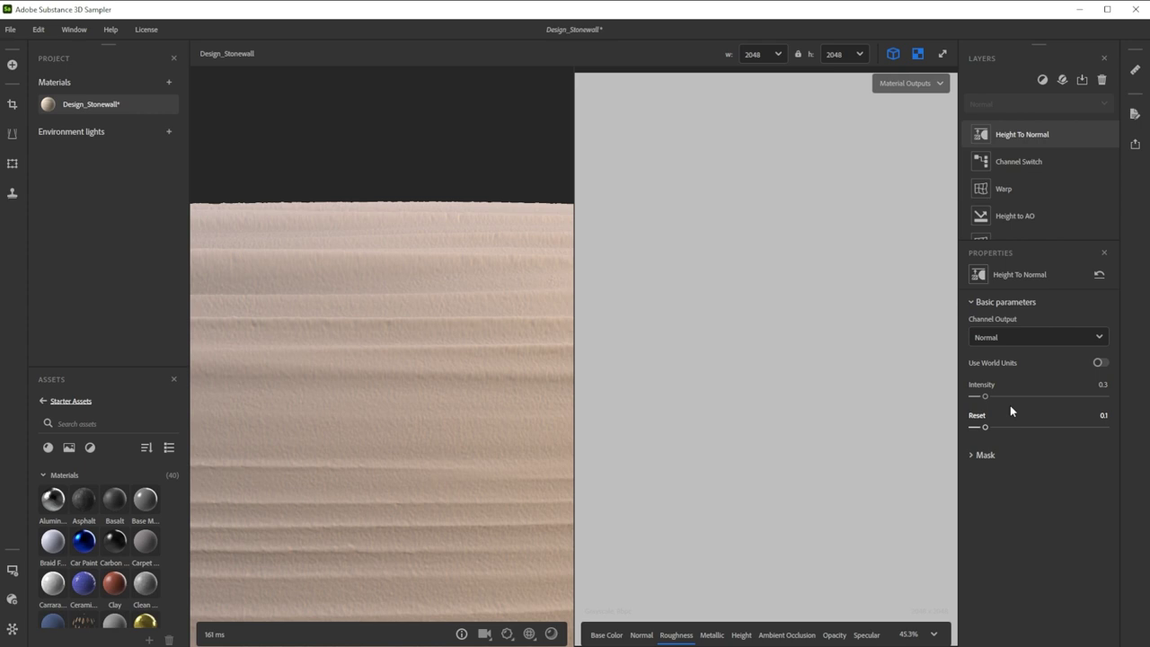
left_click(1042, 80)
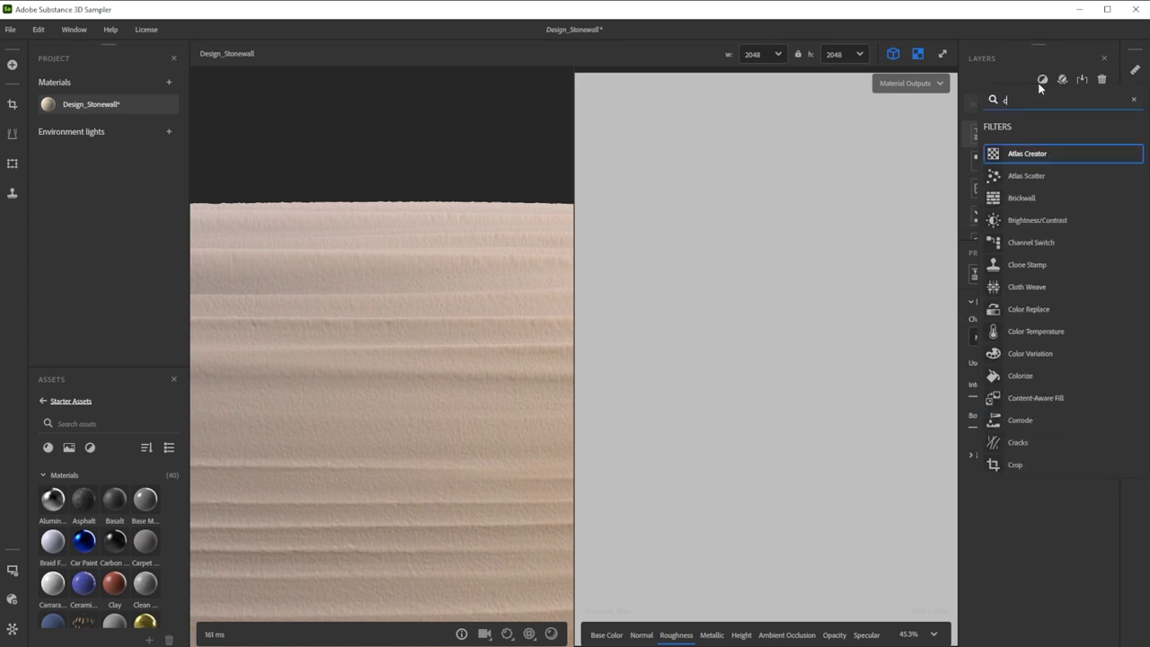
type("cha")
left_click(1045, 155)
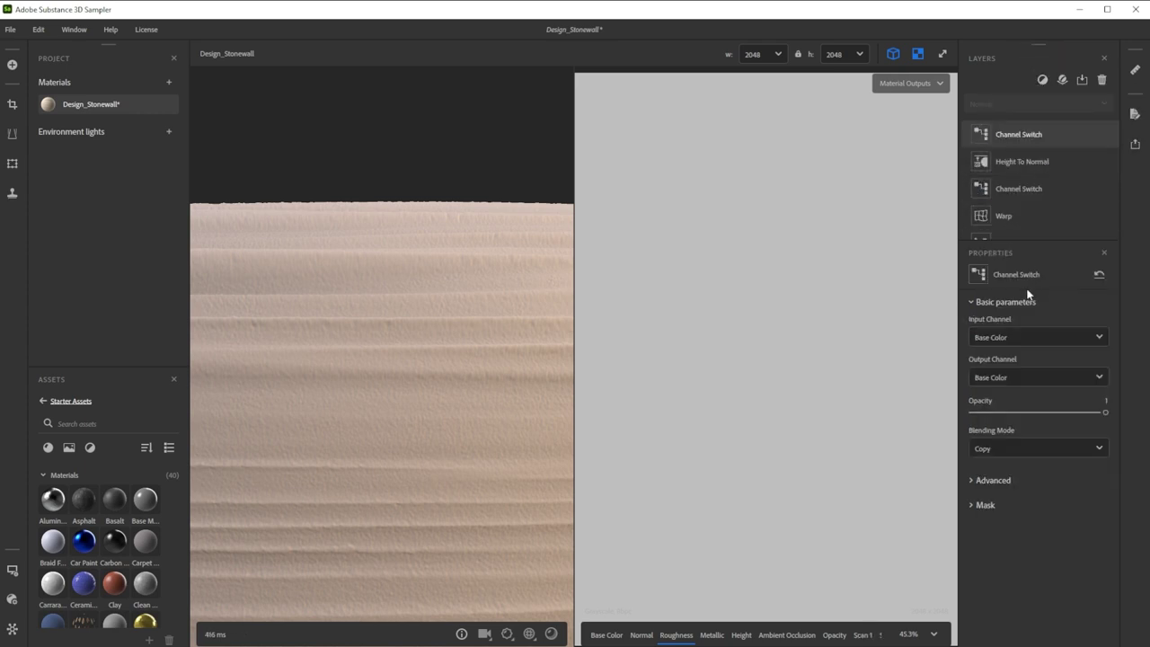
left_click(1017, 337)
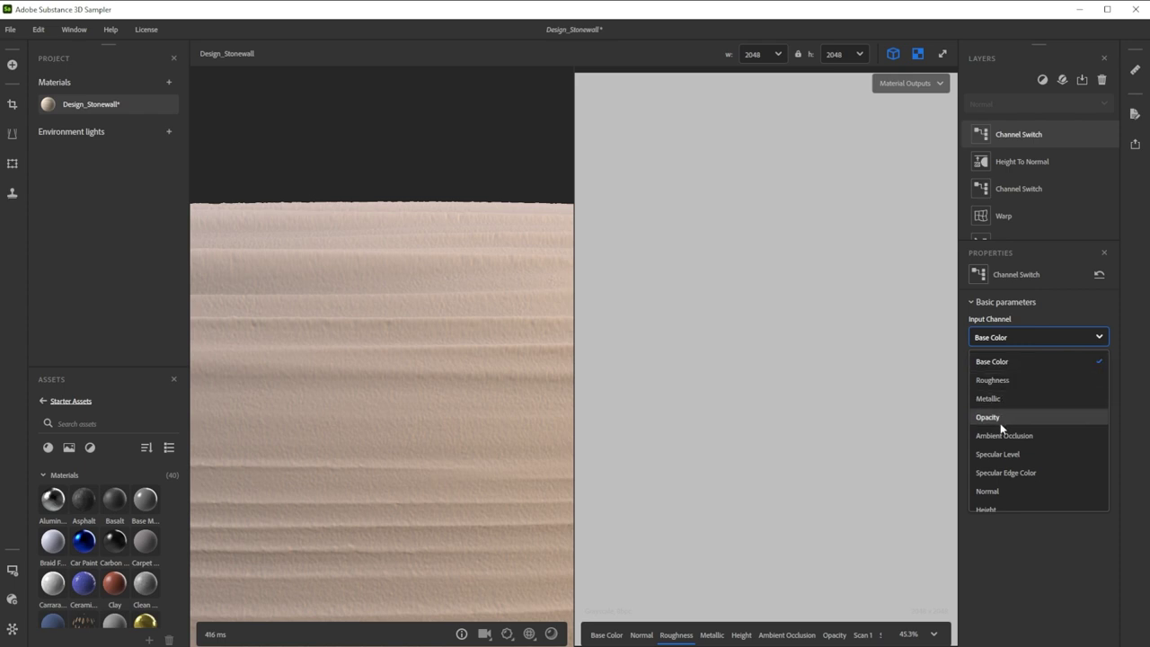
left_click(1005, 435)
left_click(1013, 376)
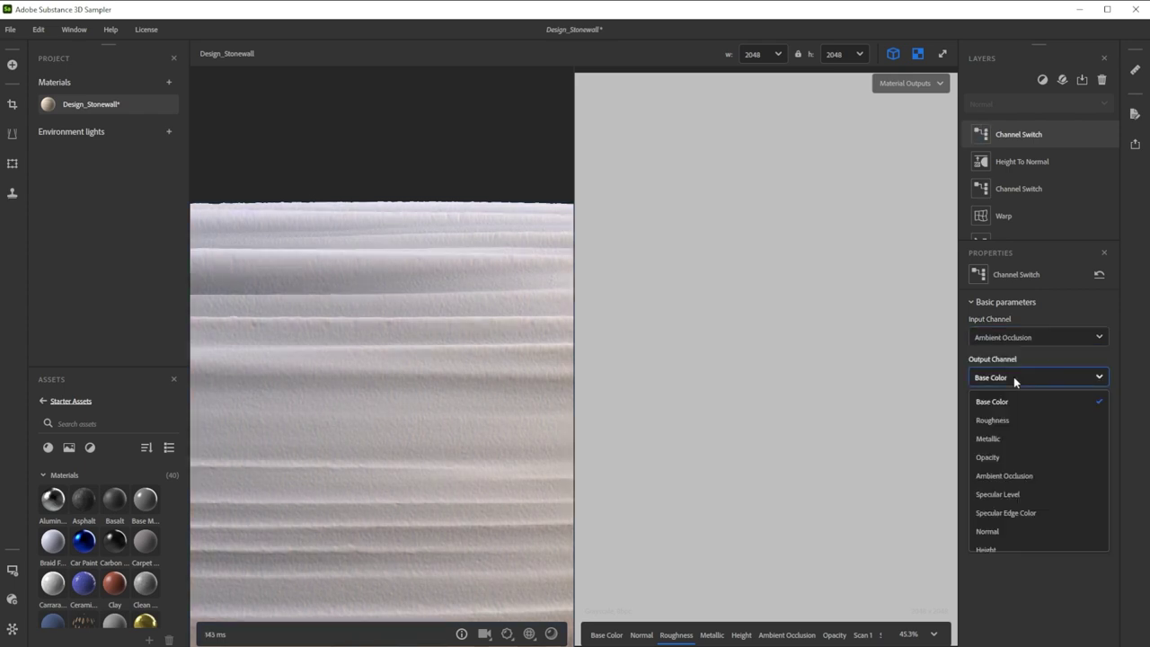
left_click(993, 421)
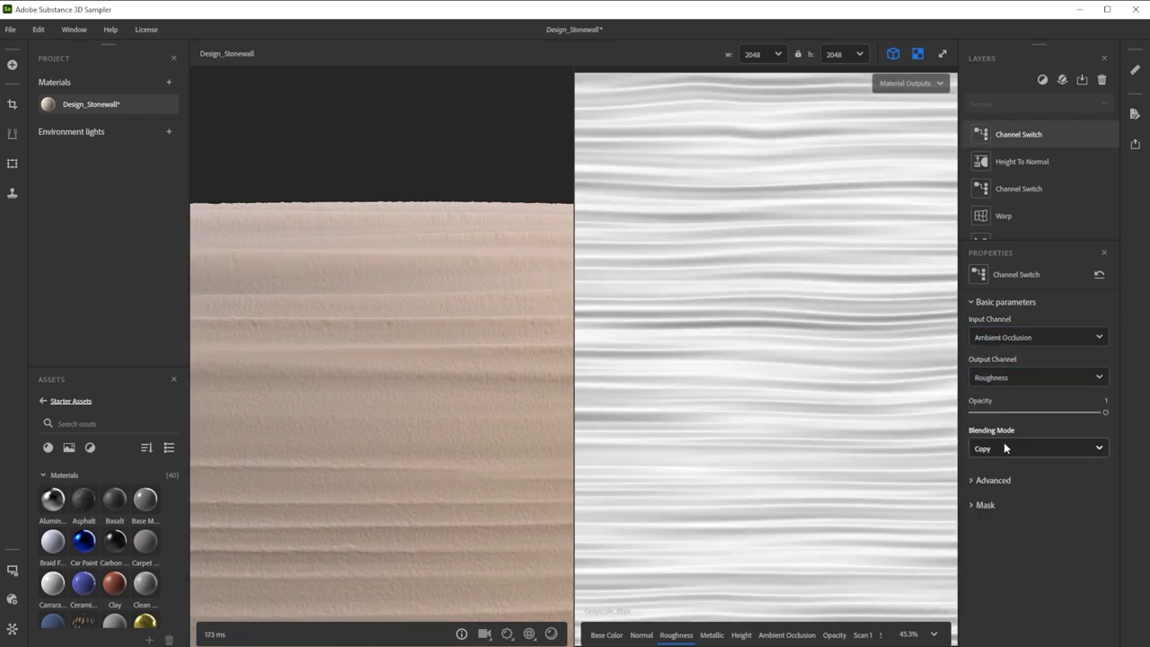
- Set the top Channel Switch filter's blending mode to Substract and its opacity to 0.1
left_click(1004, 442)
left_click(995, 509)
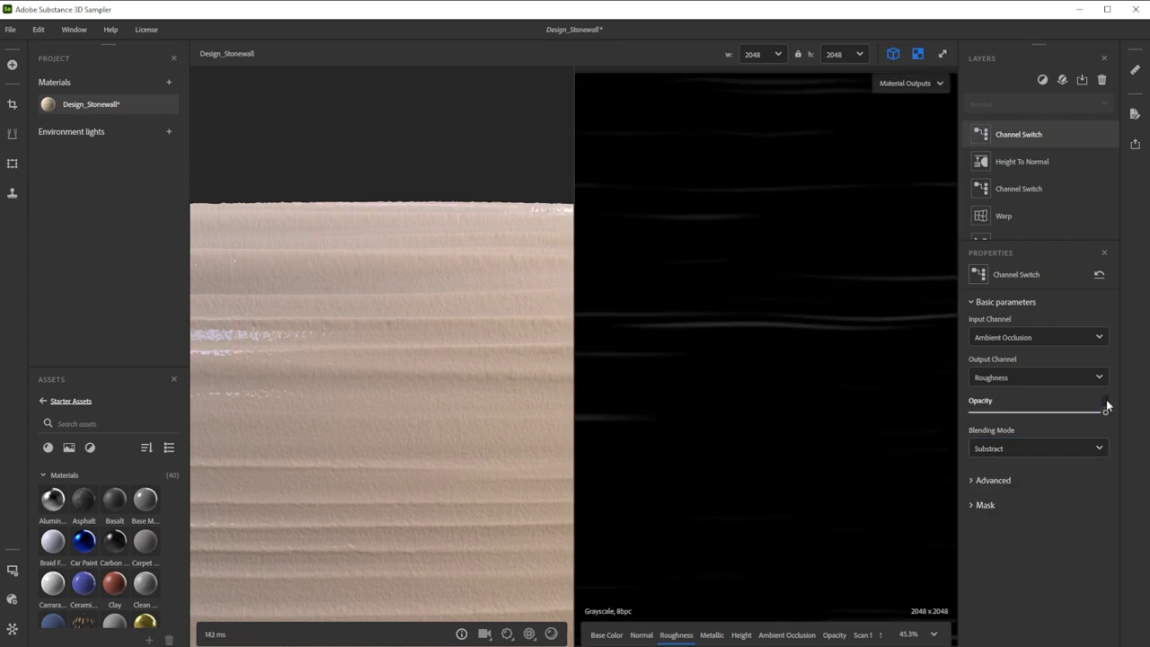
left_click(1105, 402)
type("0.1")
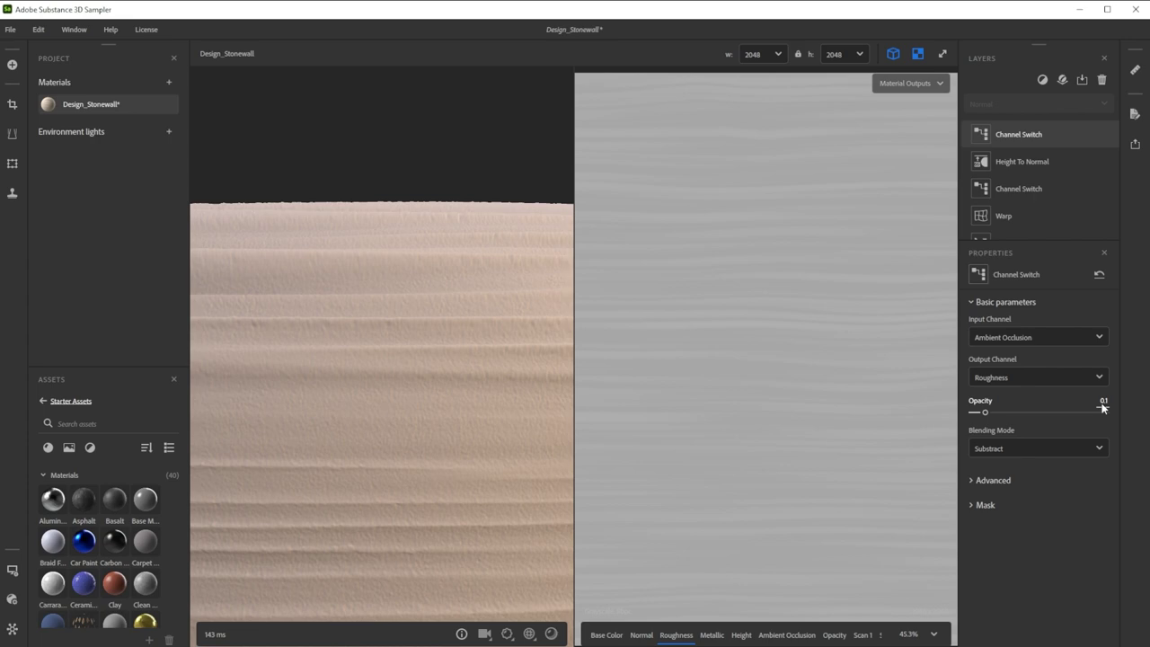
- Add a Dust filter on top of the layer stack with density 0.3 and opacity 0.3
left_click(1035, 84)
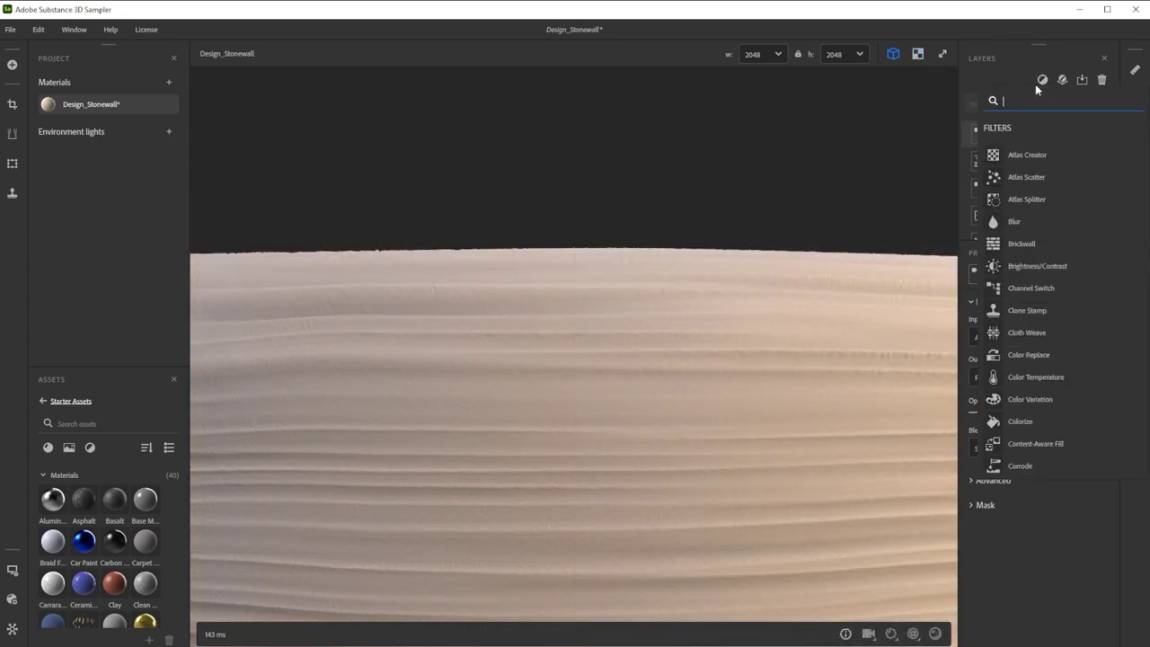
type("du")
left_click(1016, 156)
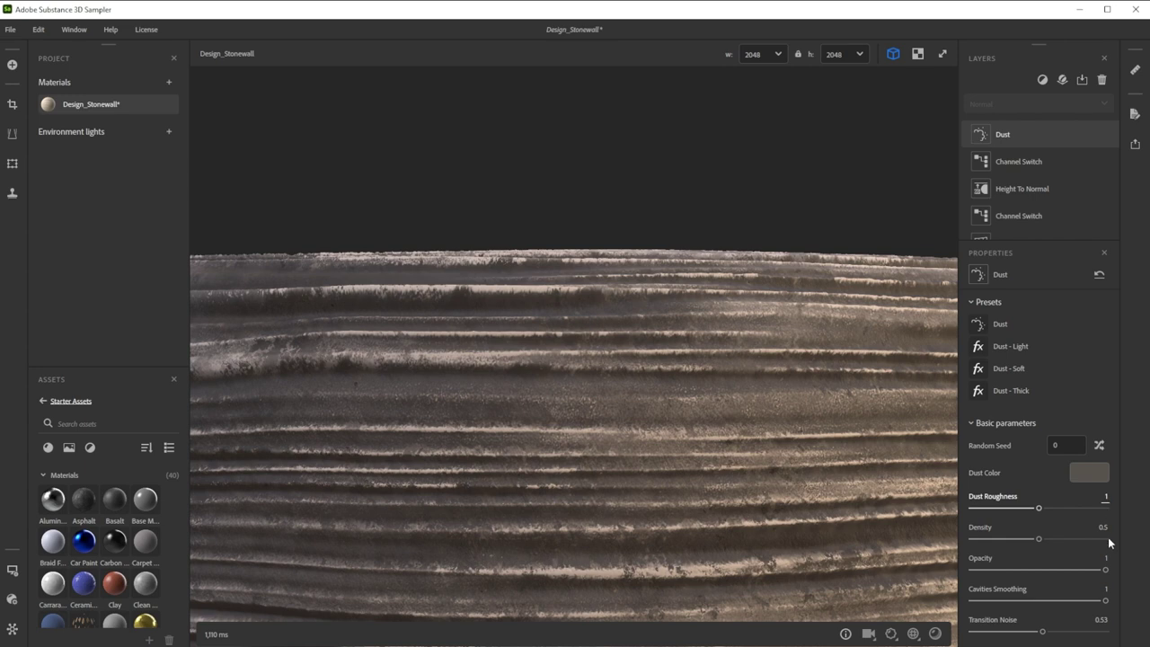
left_click(1103, 528)
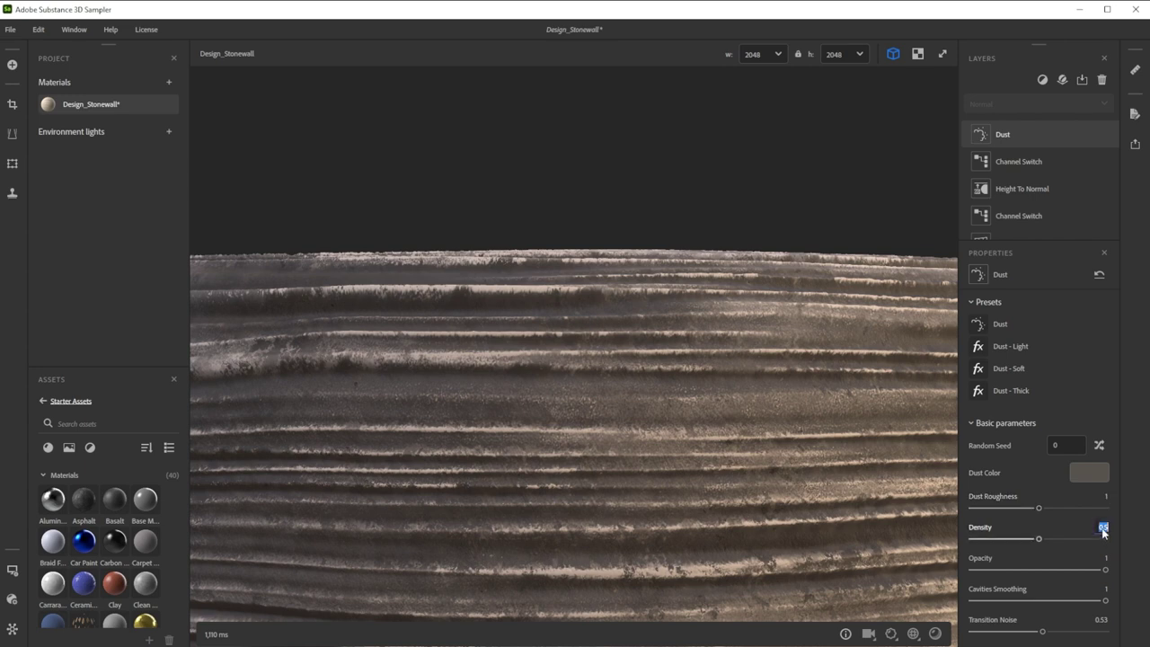
type("0.3")
left_click(1106, 558)
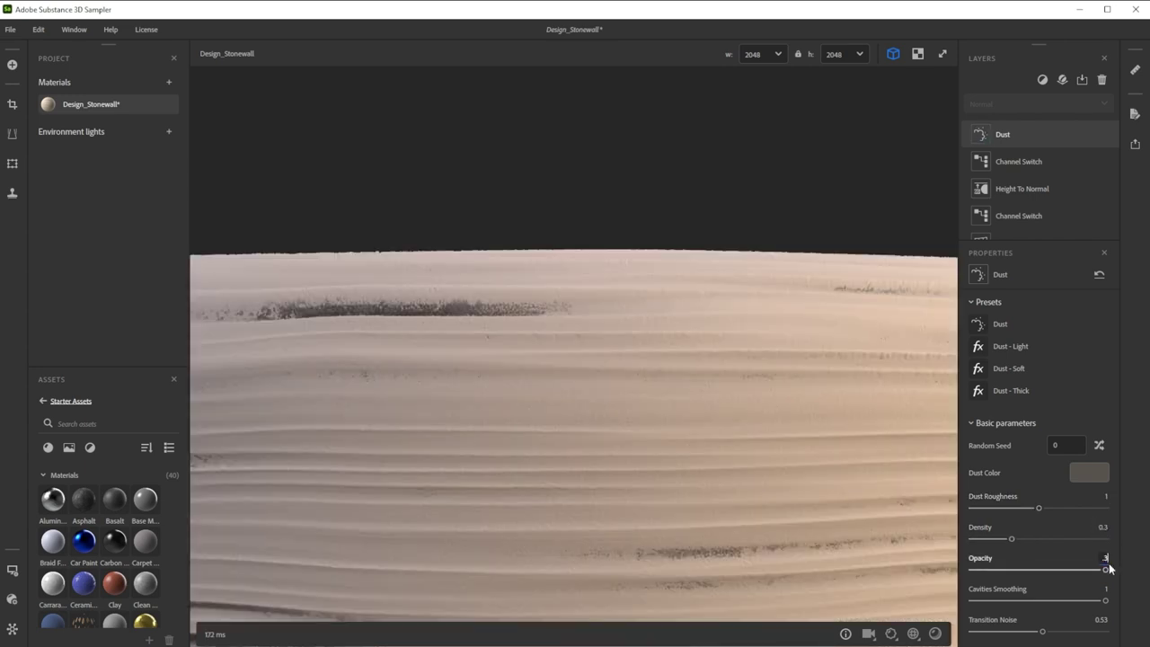
type("0.3")
key("Return")
- Set the Dust filter's transition noise to 1 and transition contrast to 0
left_click(1100, 619)
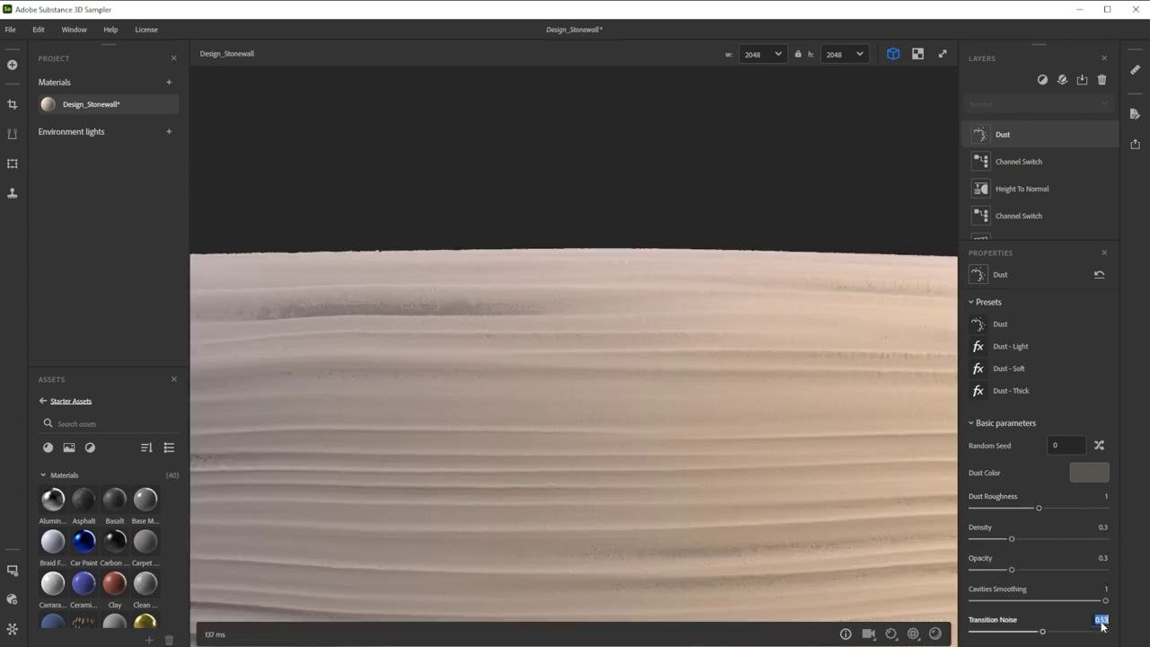
type("1")
key("Return")
scroll(1102, 619, "down", 1)
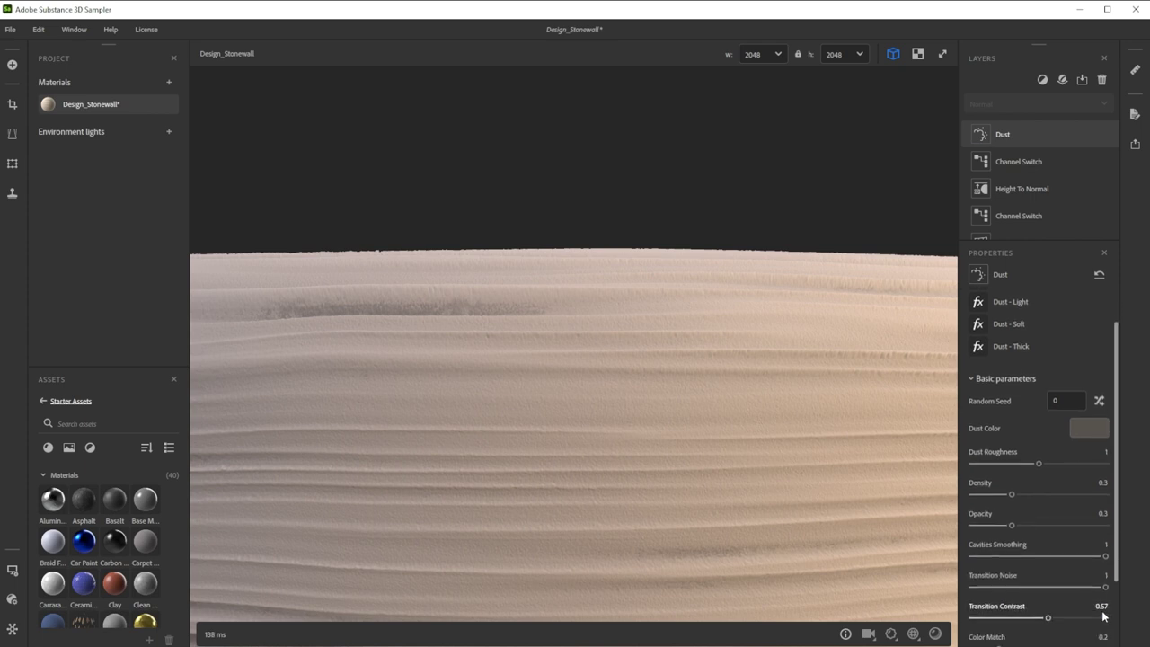
left_click(1103, 606)
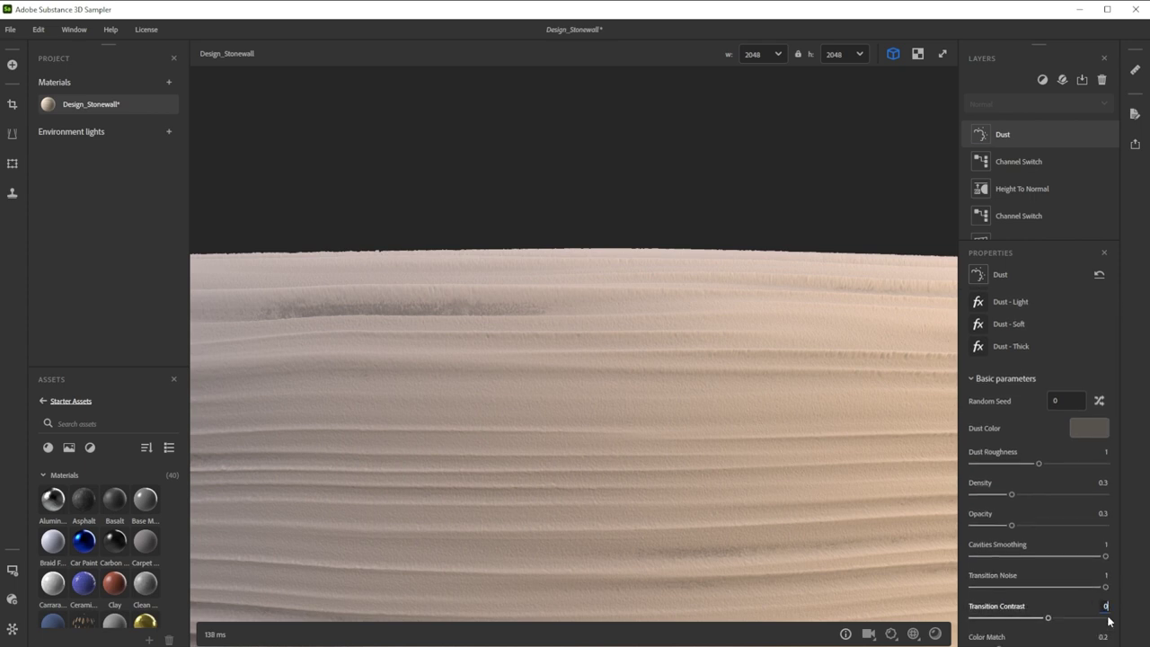
key("Return")
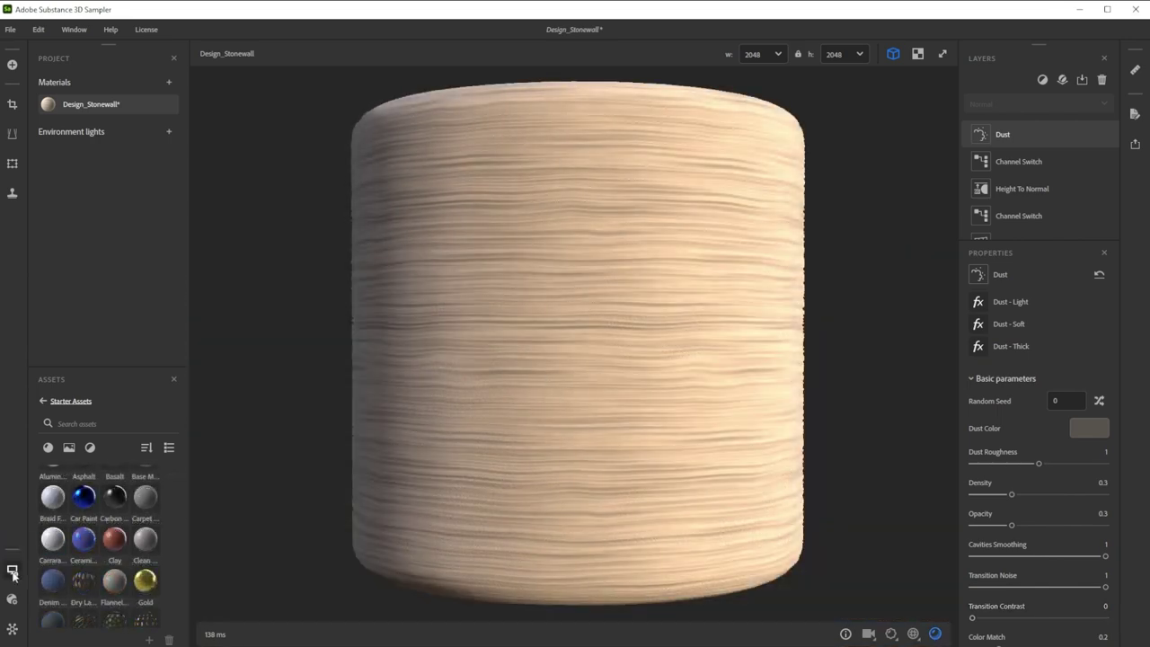
- Try the Bonifacio Aragon Stairs environment in the viewer settings and switch to the other Bonifacio environment beside it
left_click(11, 570)
scroll(88, 552, "down", 10)
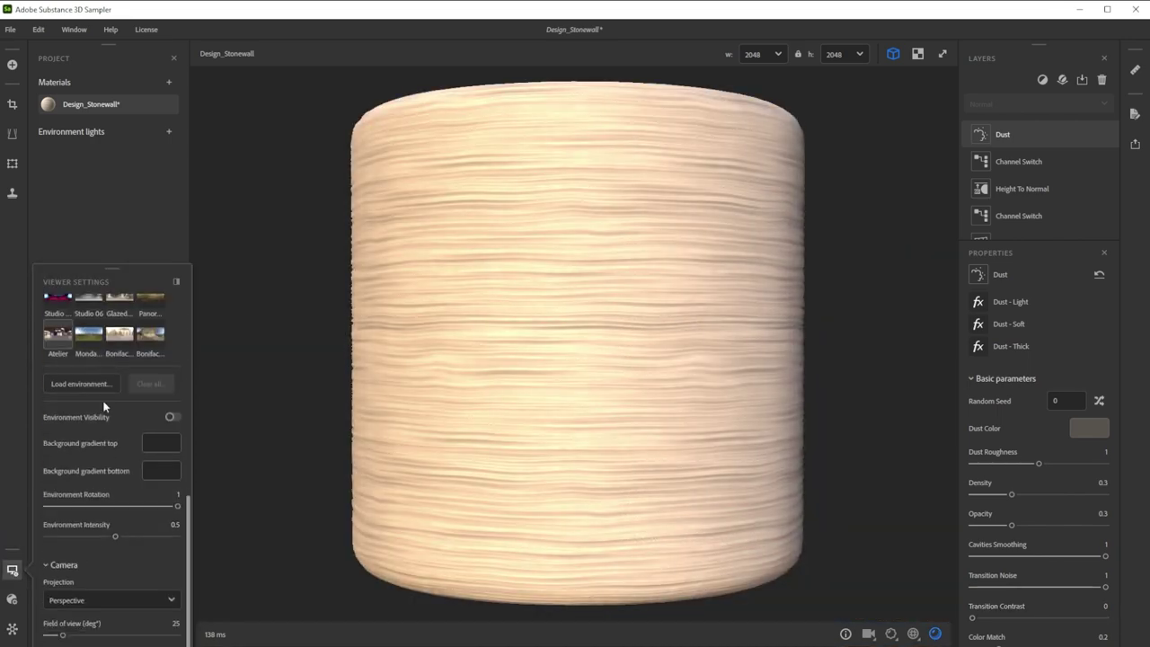
left_click(120, 384)
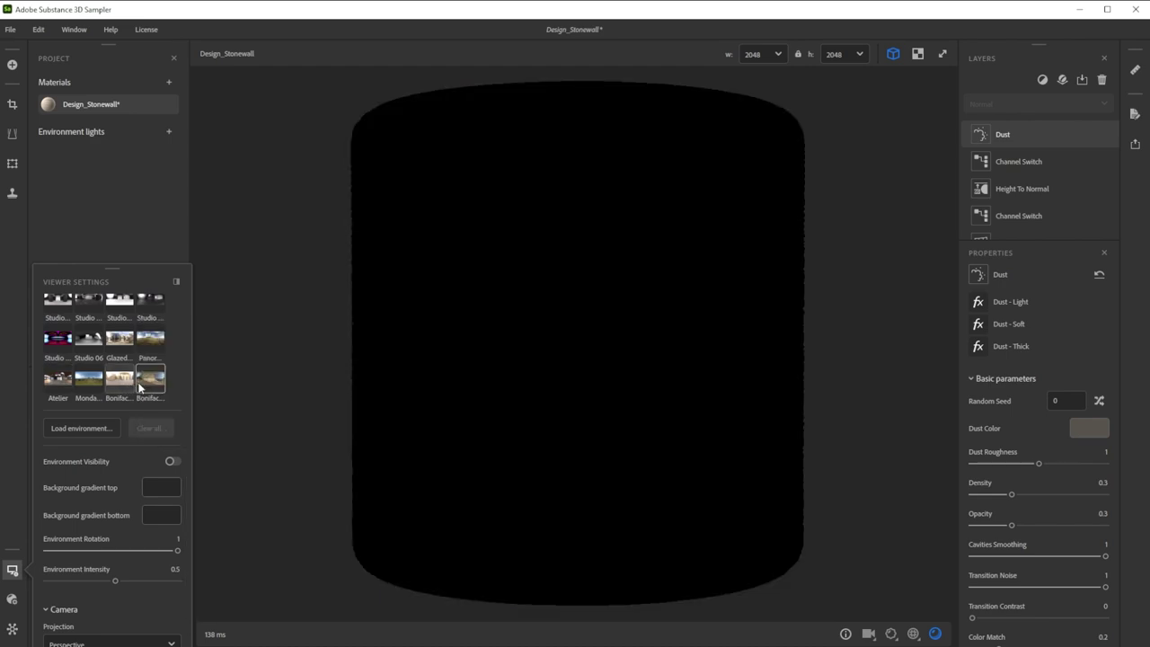
left_click(144, 381)
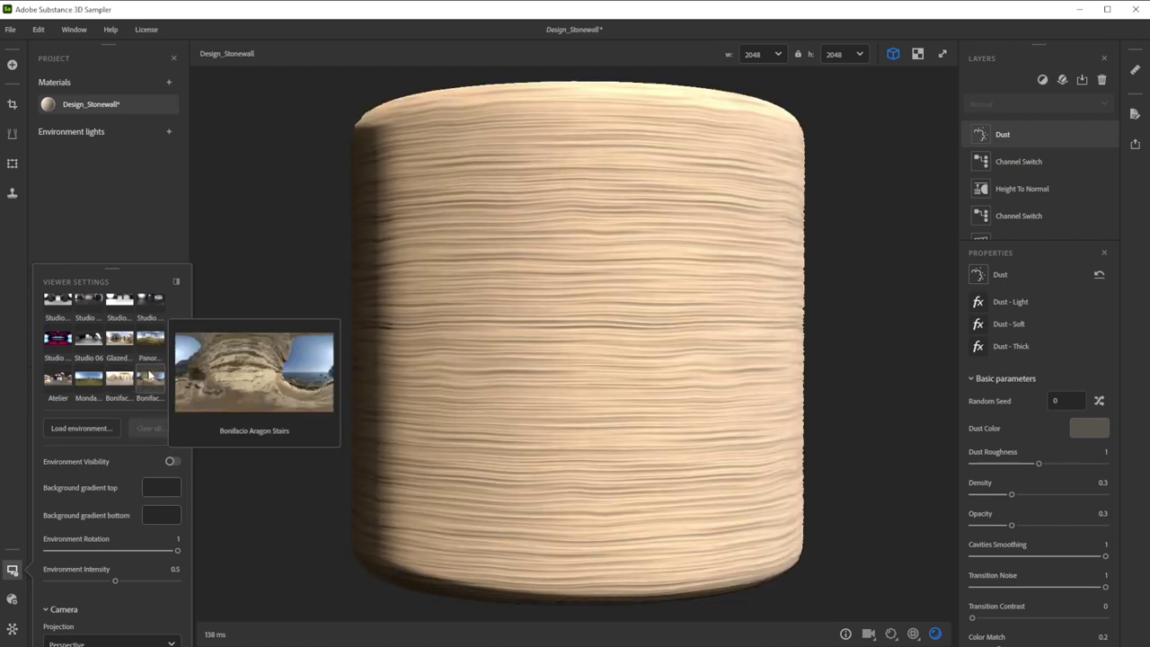
left_click(120, 379)
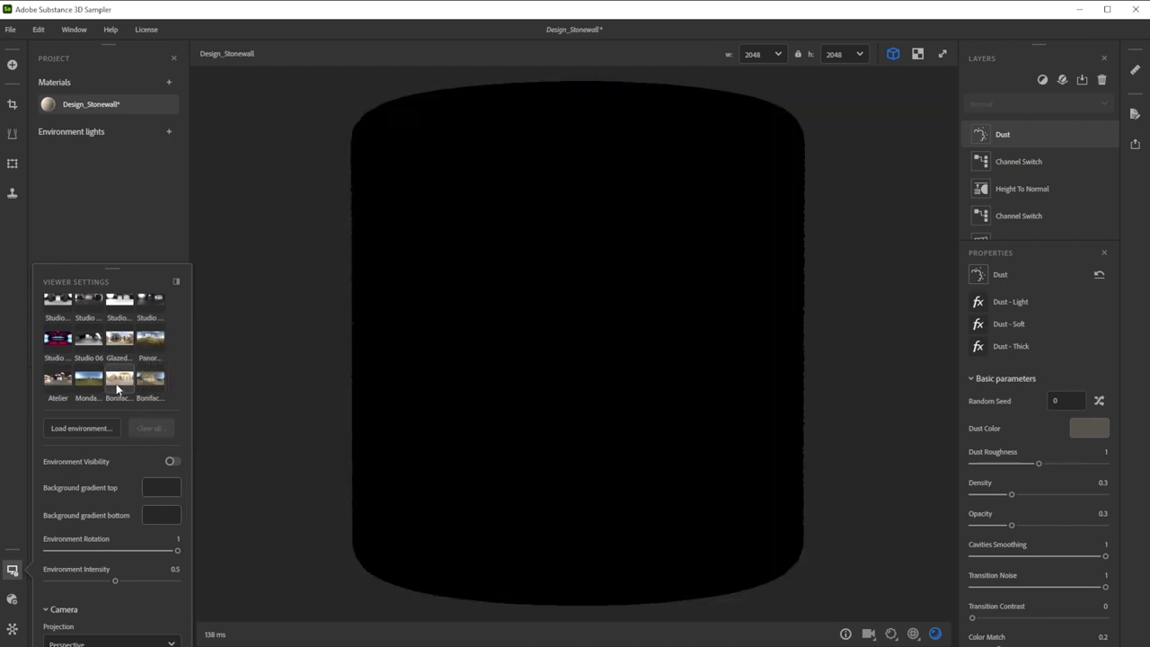
- Rotate the environment lighting around the cylinder preview and lower the tiling so the stone layers appear larger
right_click_drag(681, 425, 643, 416, "shift")
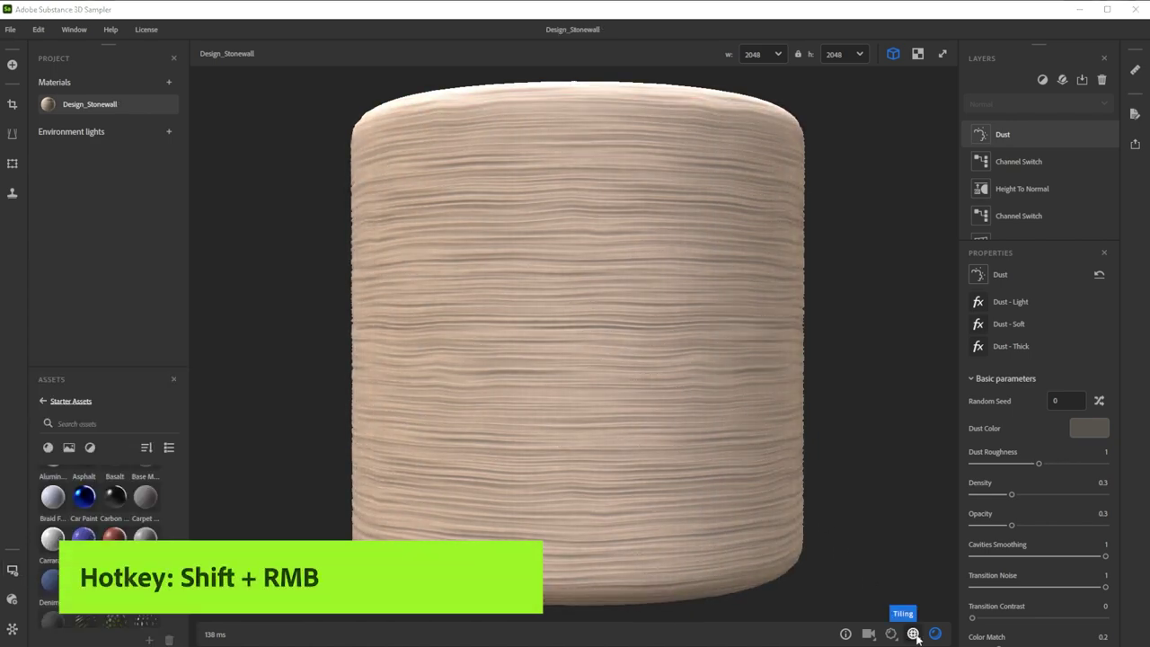
left_click(914, 634)
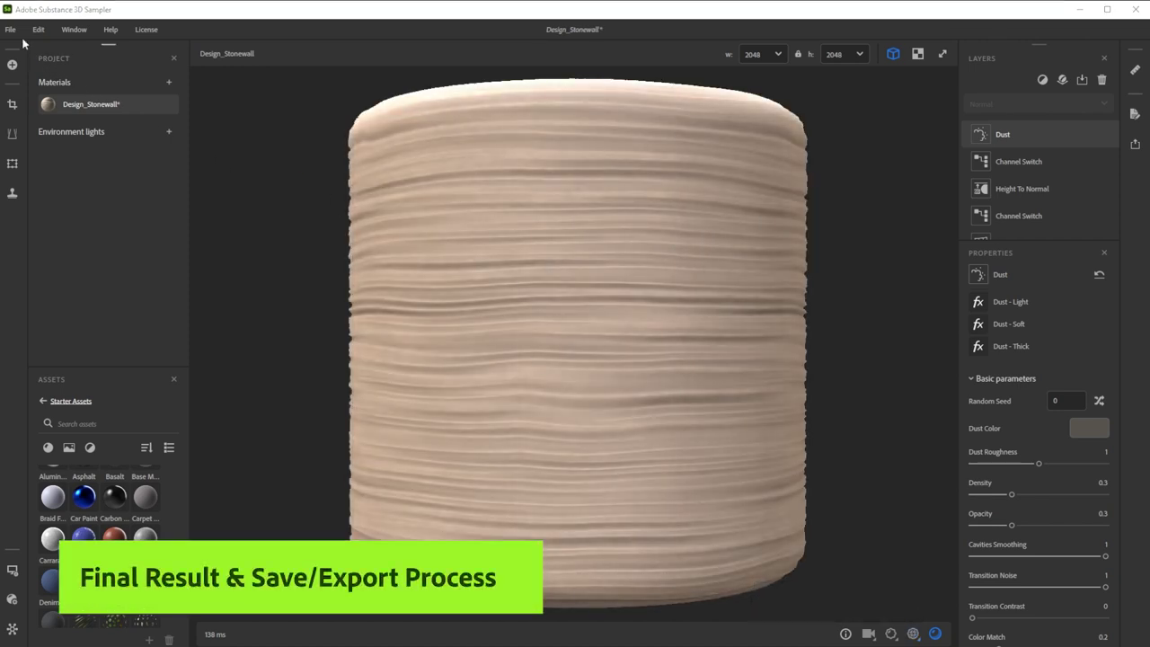
- Save the project as Design_Stonewall in the D:\Design_Stonewall folder as a Sampler archive (.ssa), overwriting the existing file
left_click(10, 29)
left_click(33, 151)
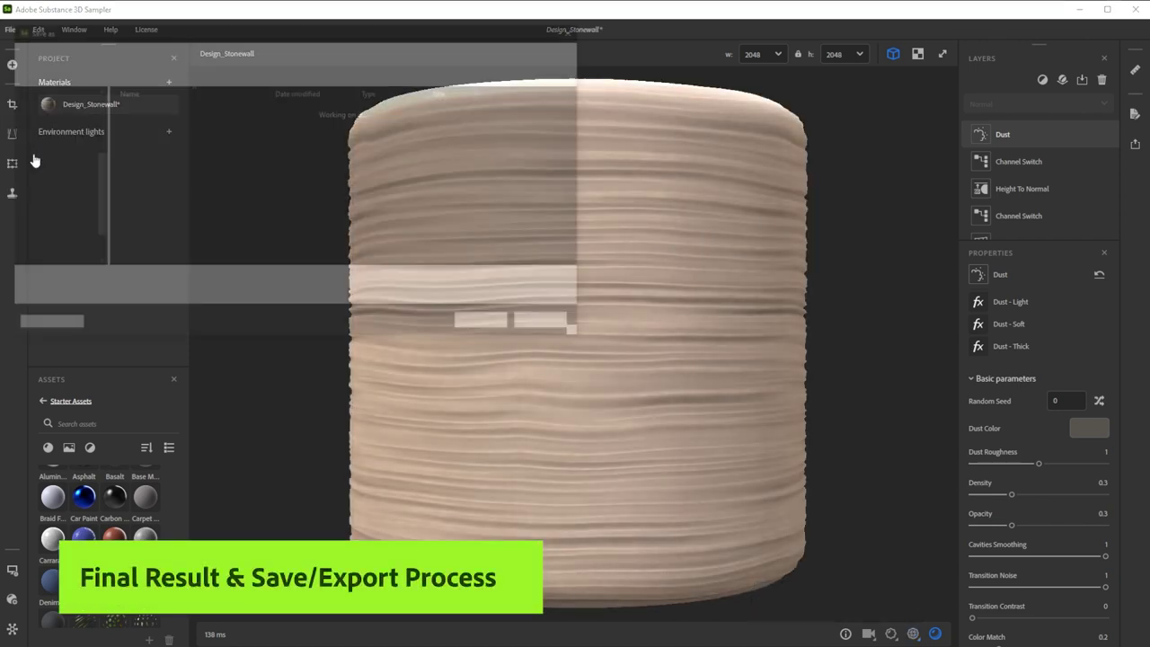
left_click(178, 110)
left_click(509, 326)
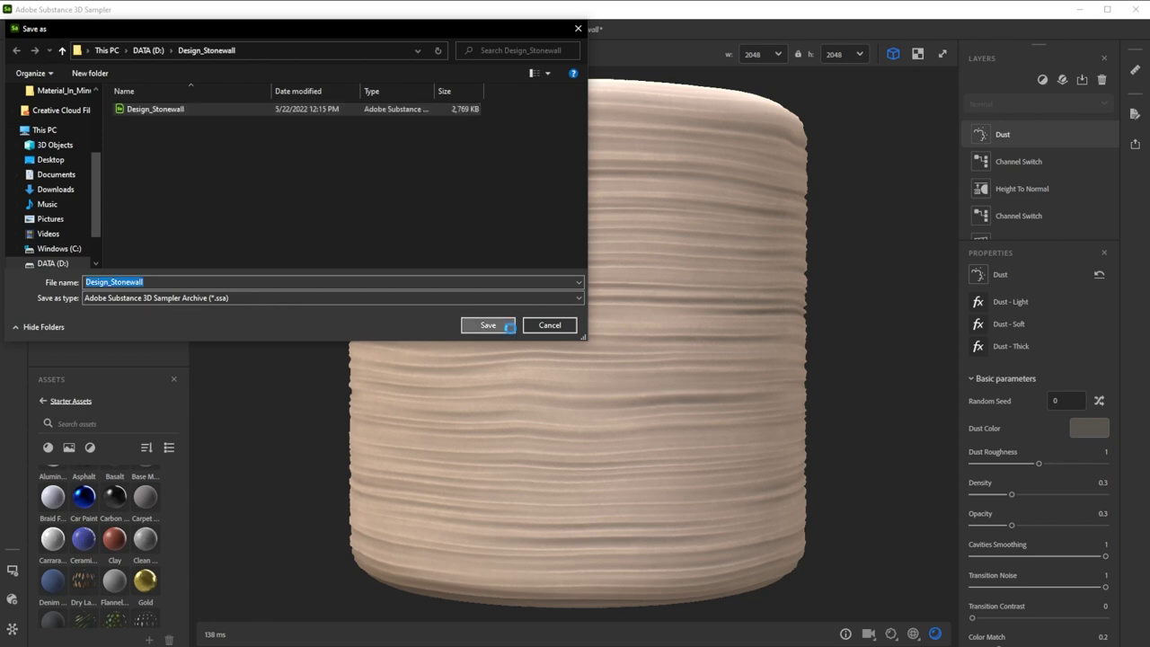
left_click(624, 332)
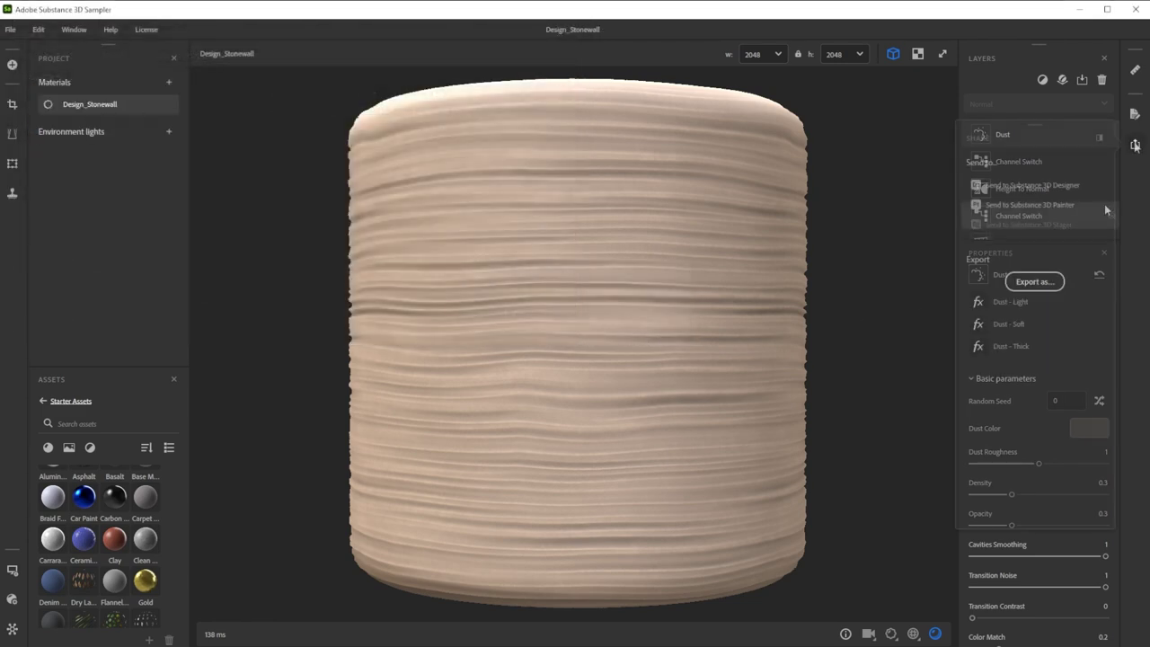
- Export Design_Stonewall to D:\Design_Stonewall as a Substance 3D asset file (.sbsar) and as PNG maps at 2048 × 2048
left_click(1042, 185)
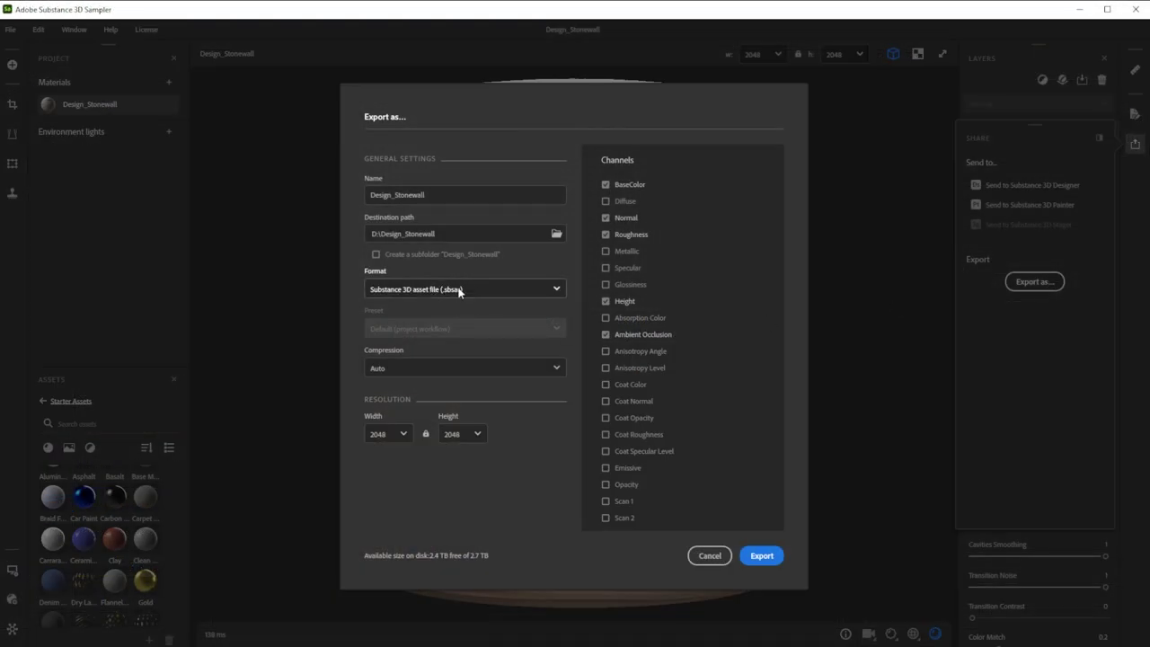
left_click(776, 554)
left_click(457, 292)
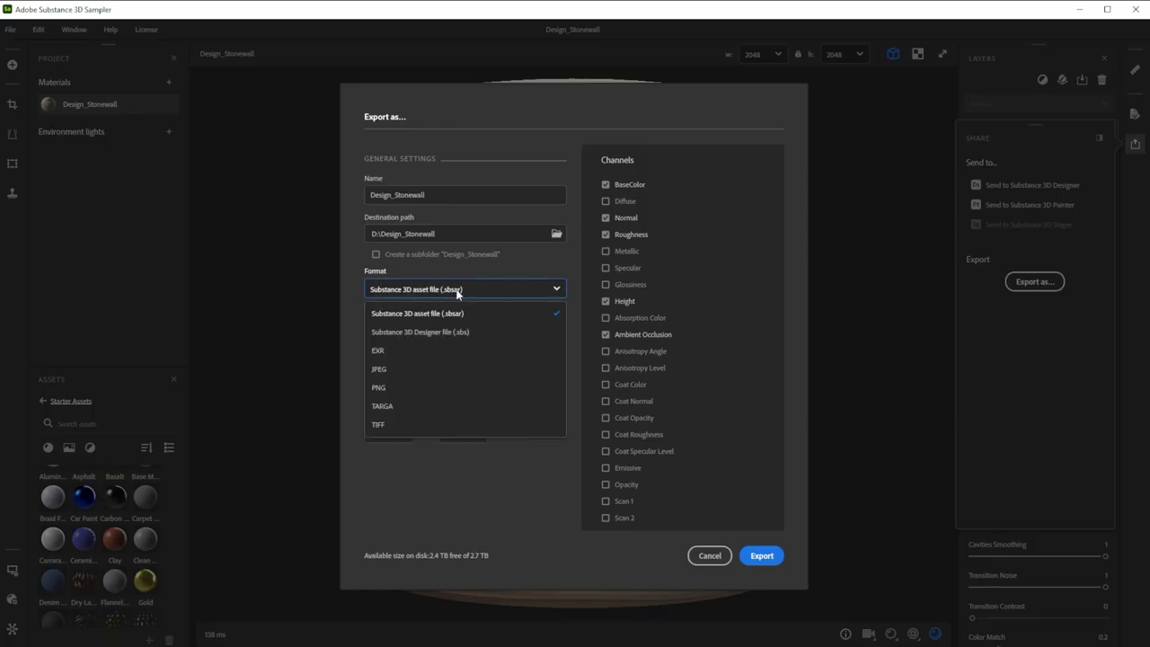
left_click(427, 388)
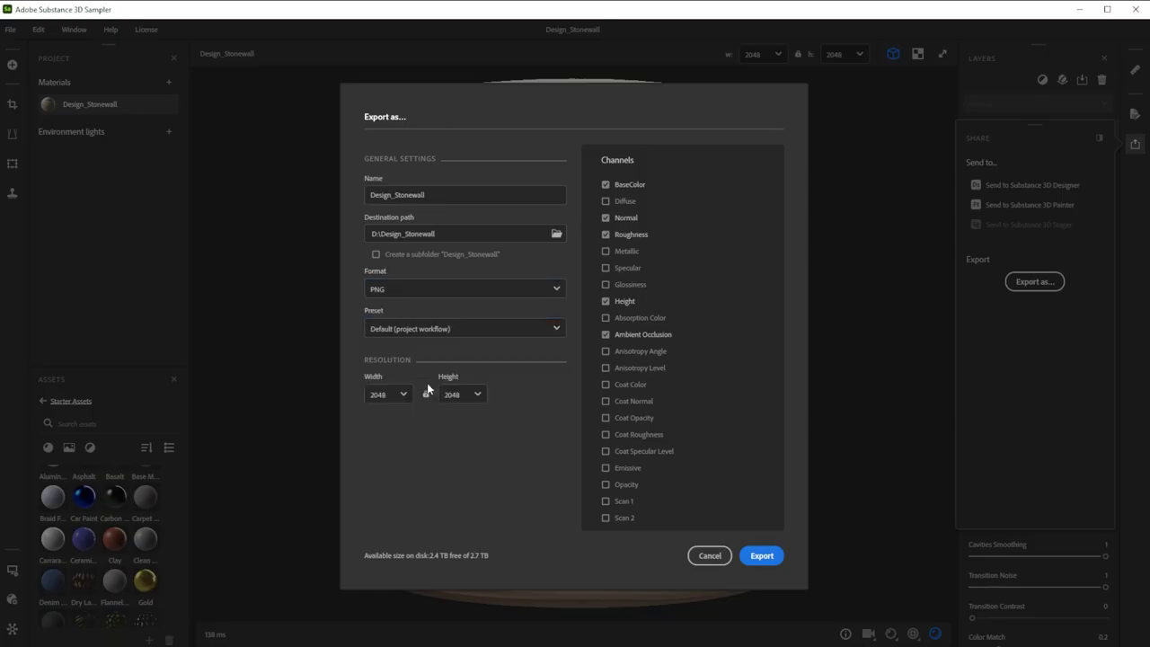
left_click(764, 555)
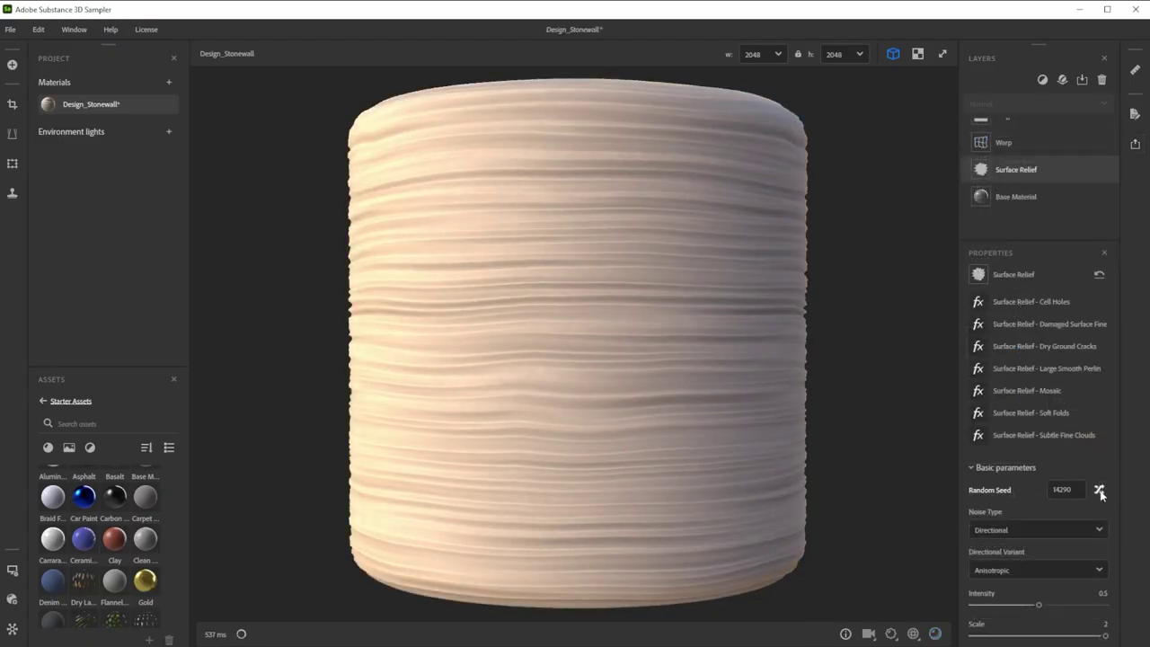
- Randomize the Surface Relief filter's seed twice and open the Warp filter's noise selection
left_click(1099, 490)
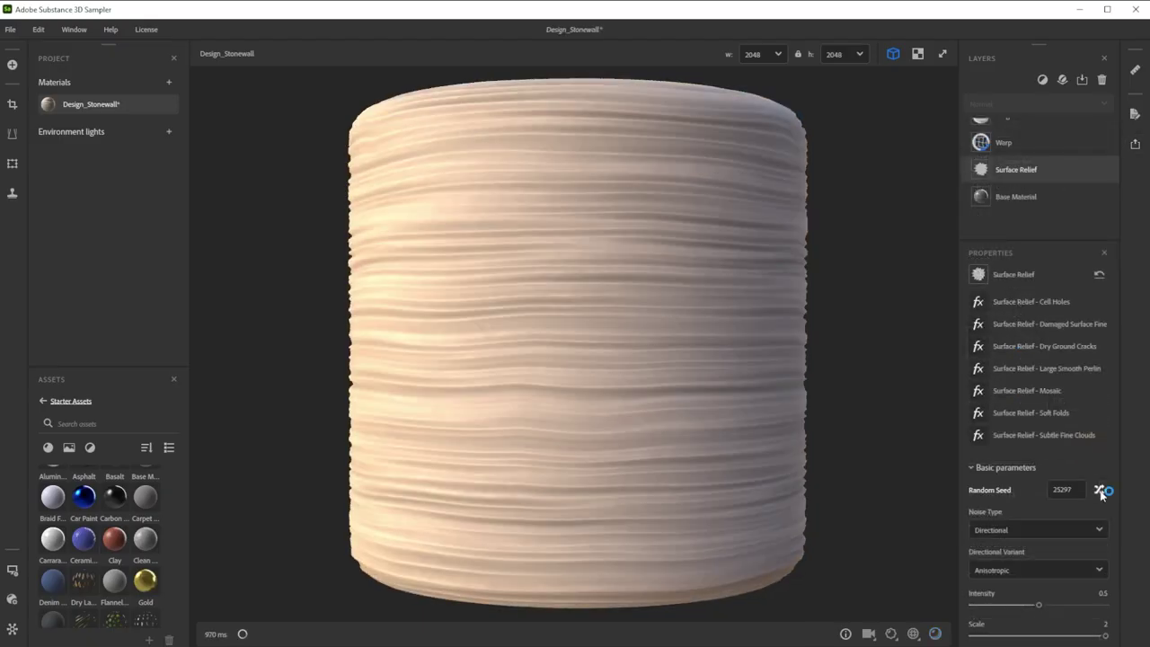
left_click(1099, 489)
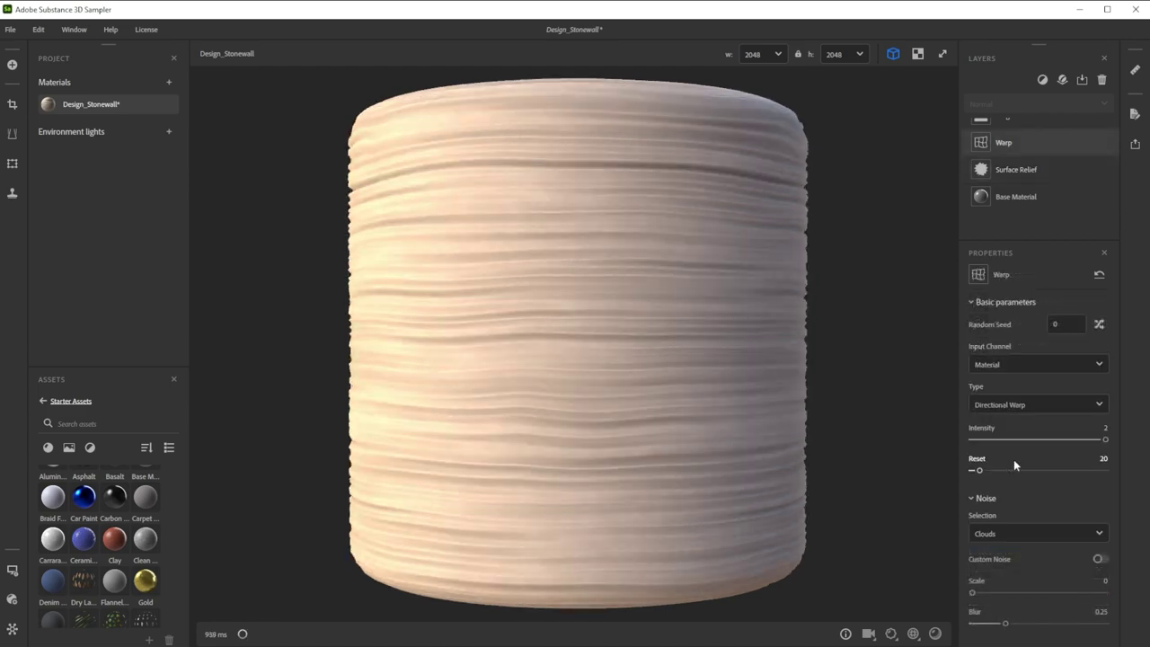
left_click(1040, 501)
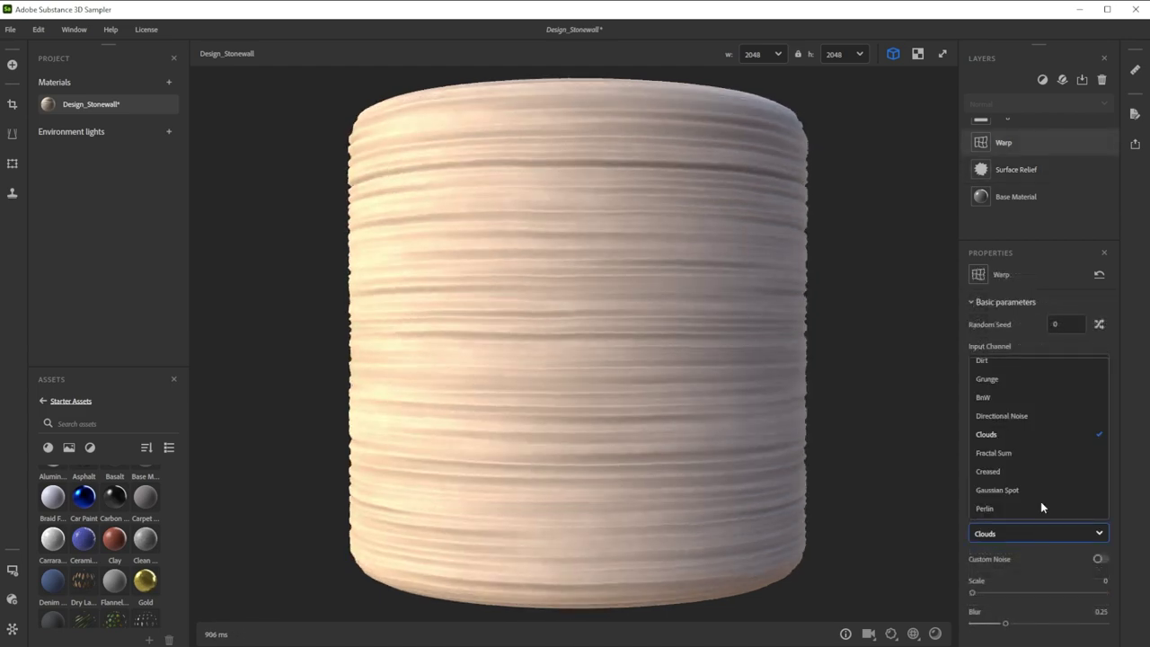